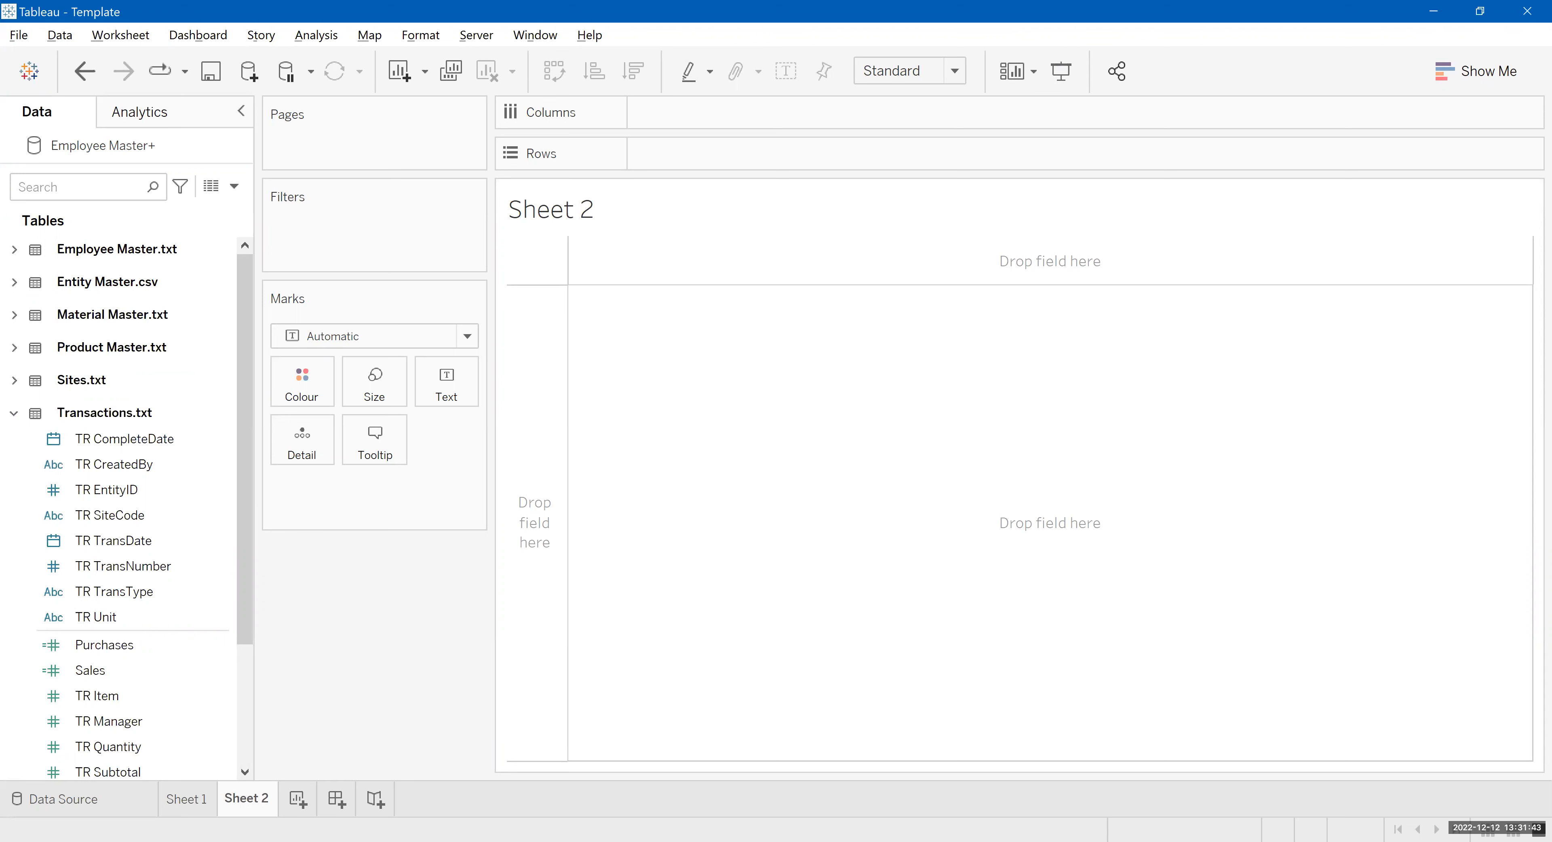
pyautogui.click(1, 523)
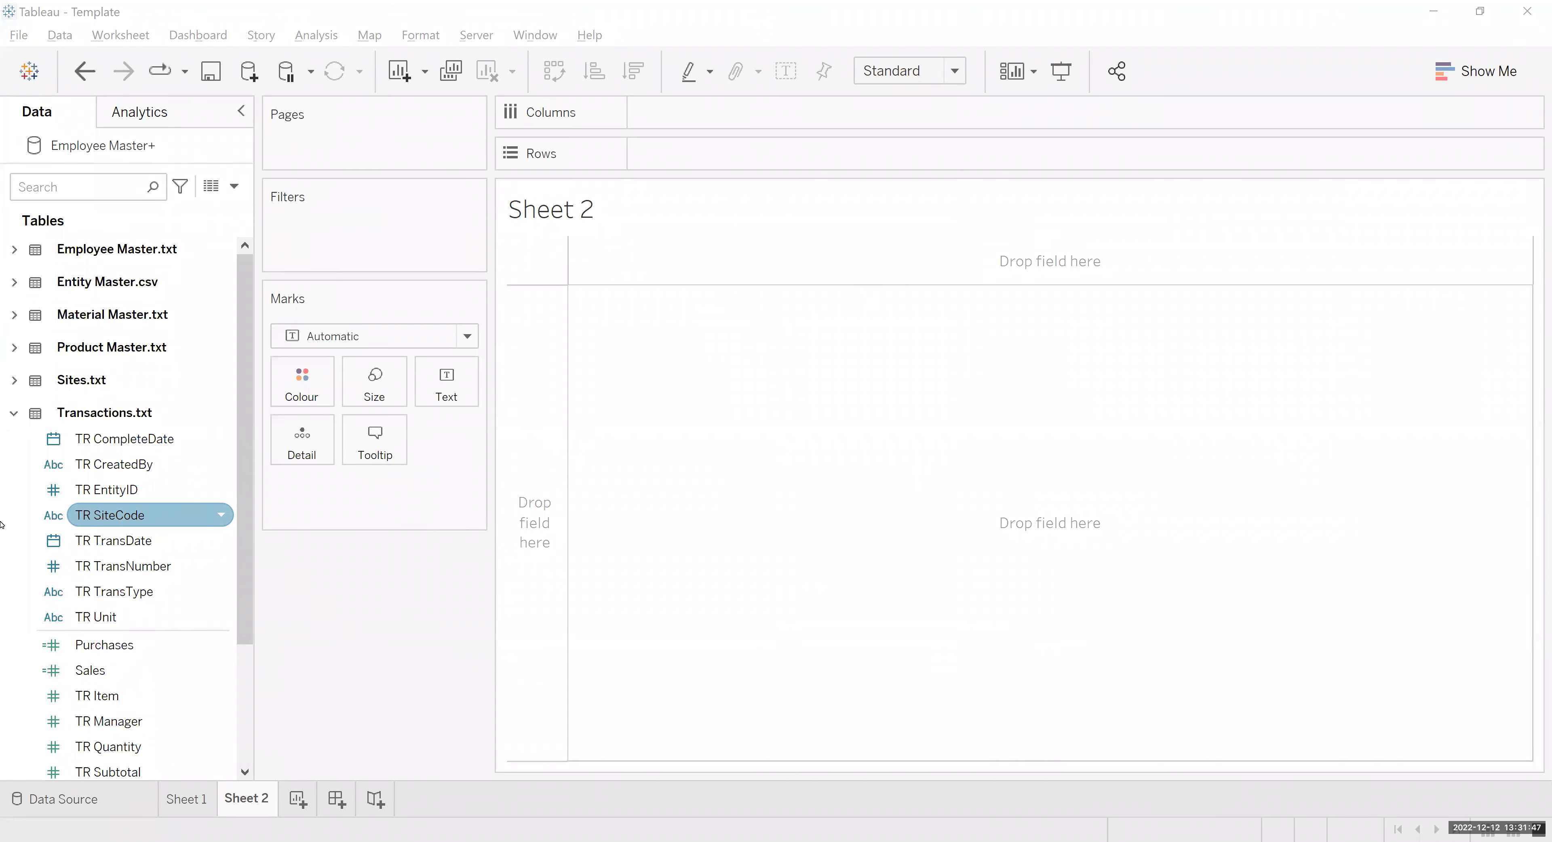
pyautogui.click(3, 567)
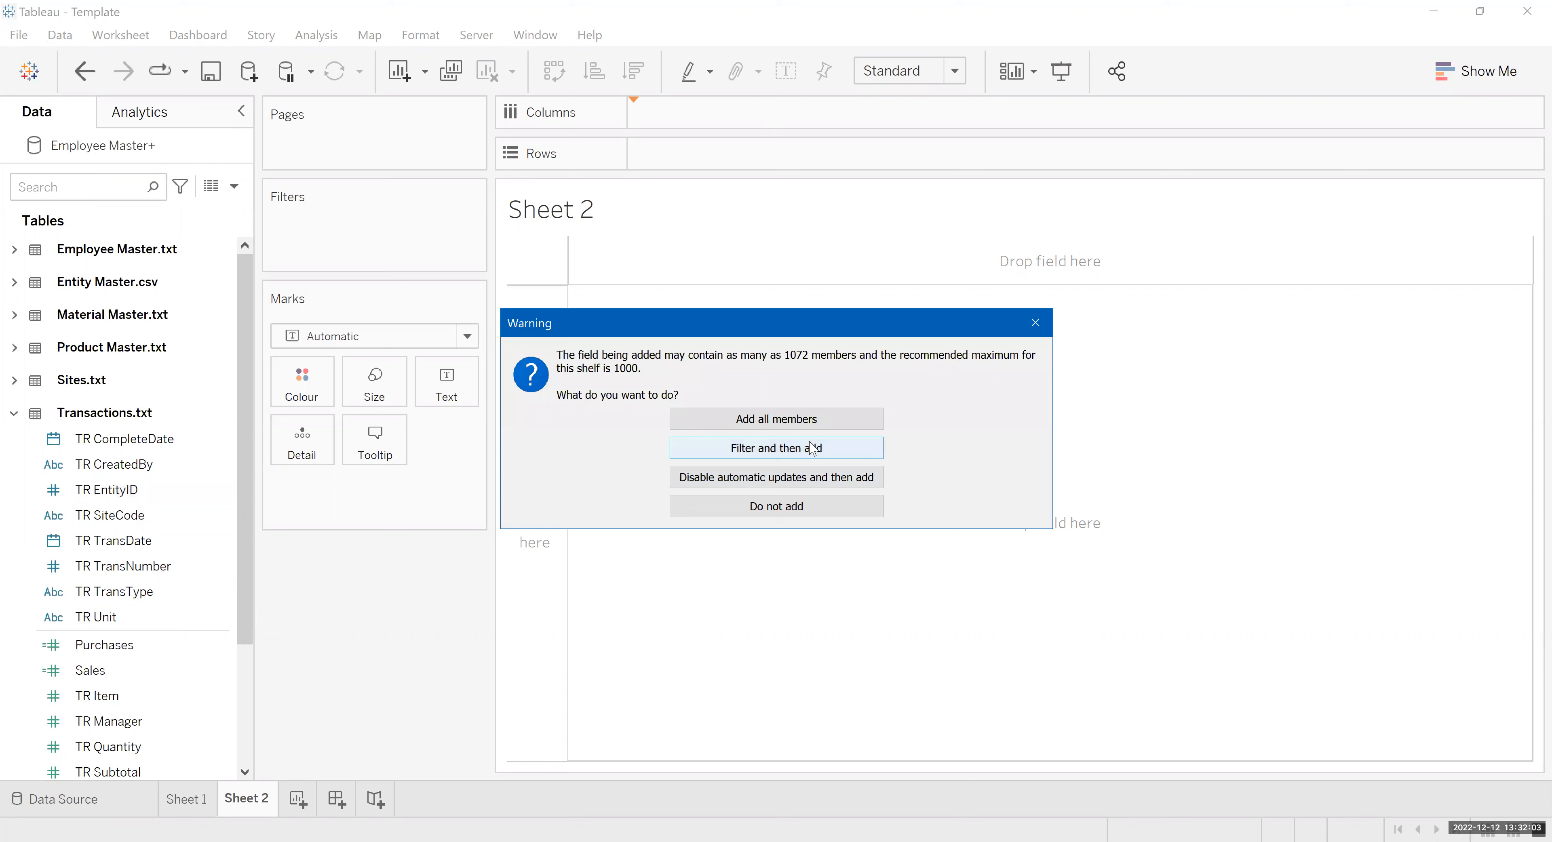
pyautogui.click(807, 448)
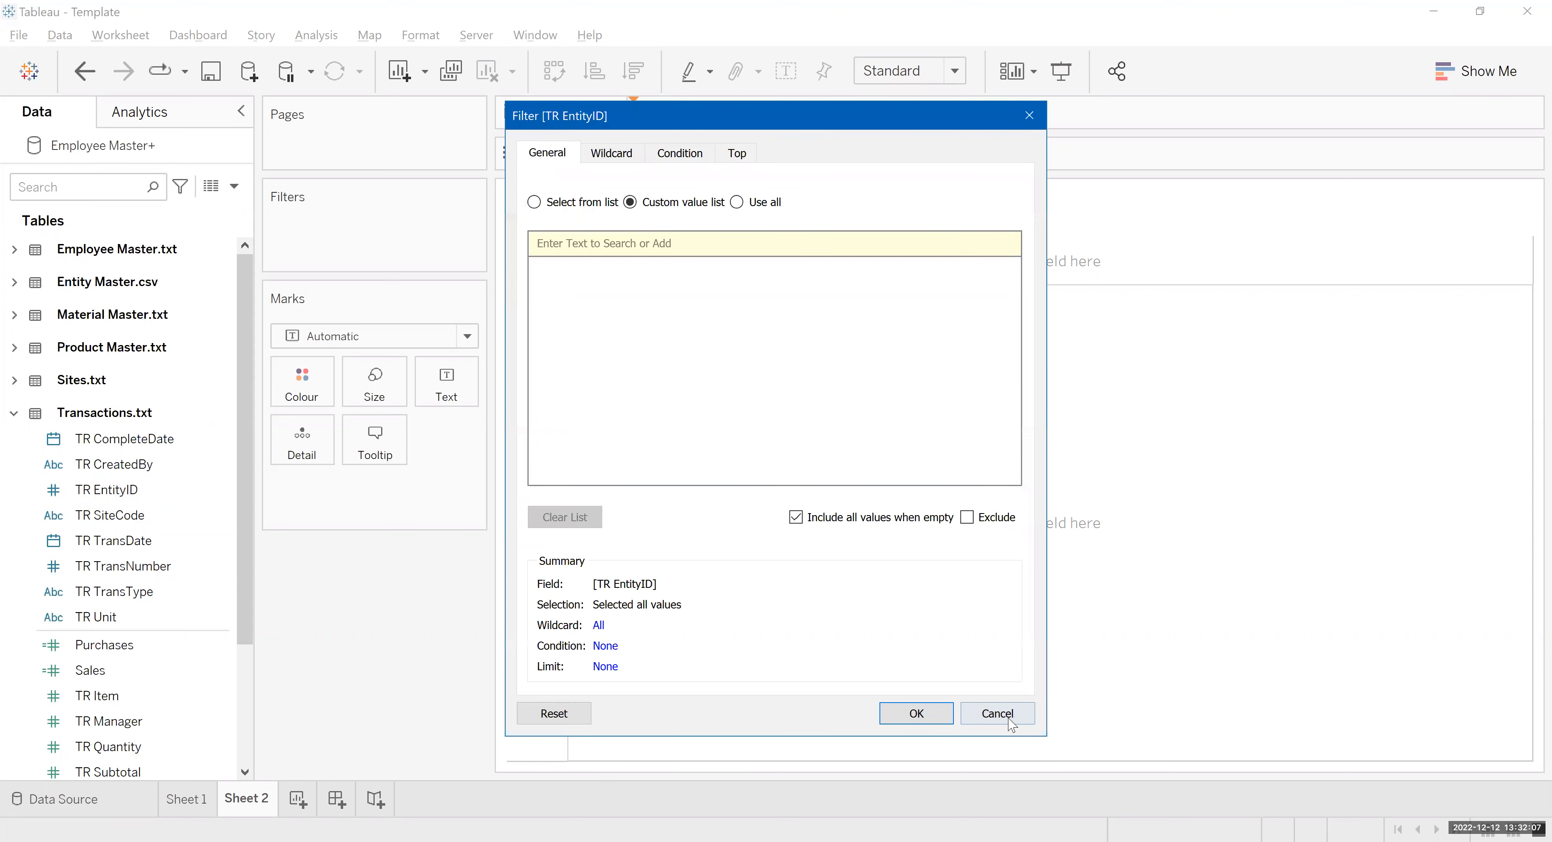
pyautogui.click(1008, 718)
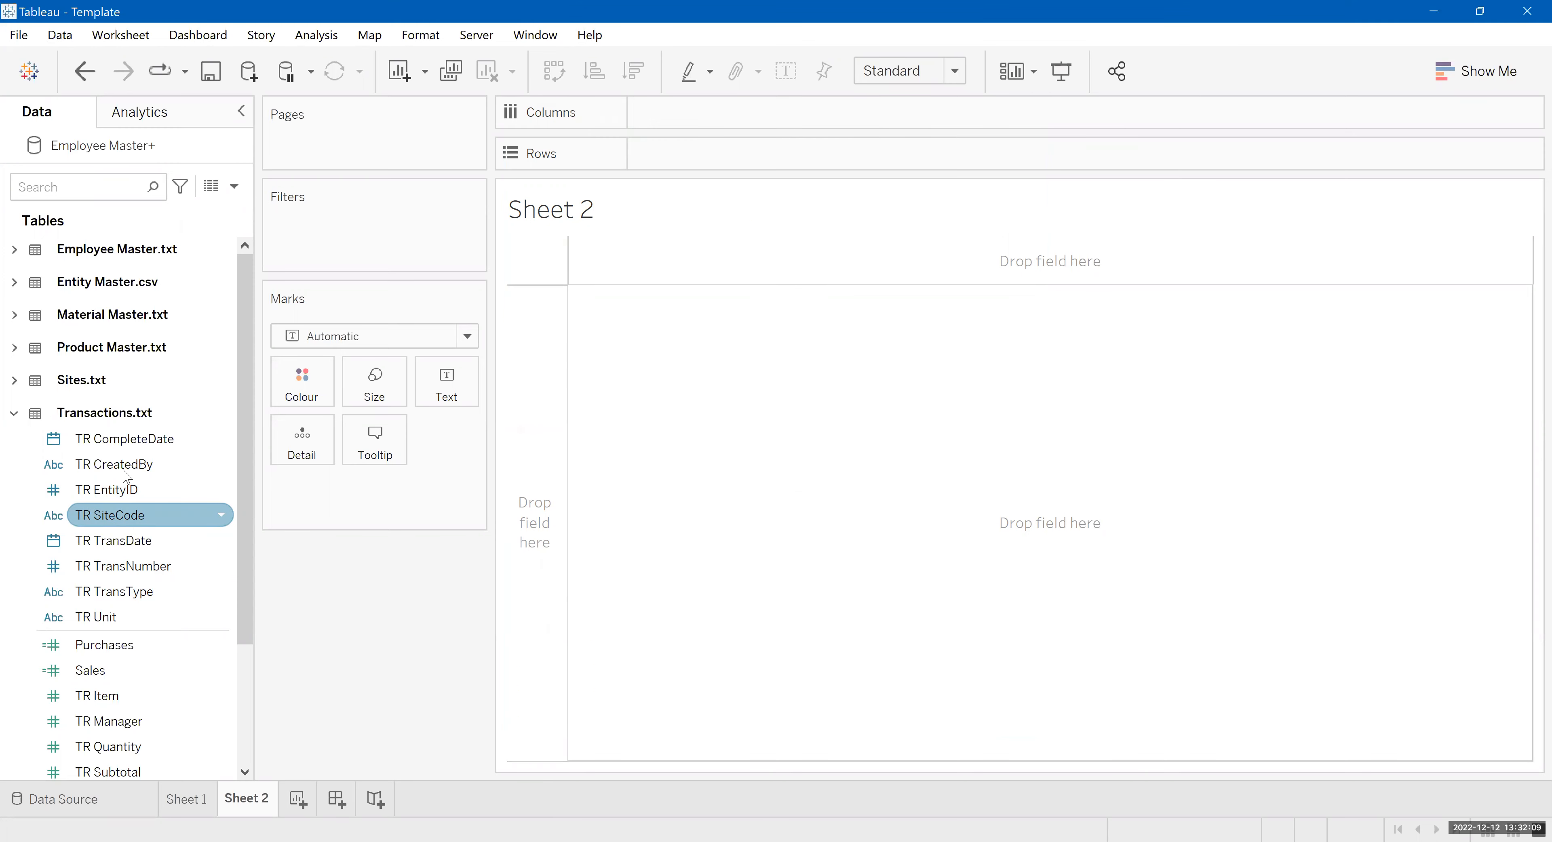
pyautogui.moveTo(127, 489); pyautogui.dragTo(669, 119)
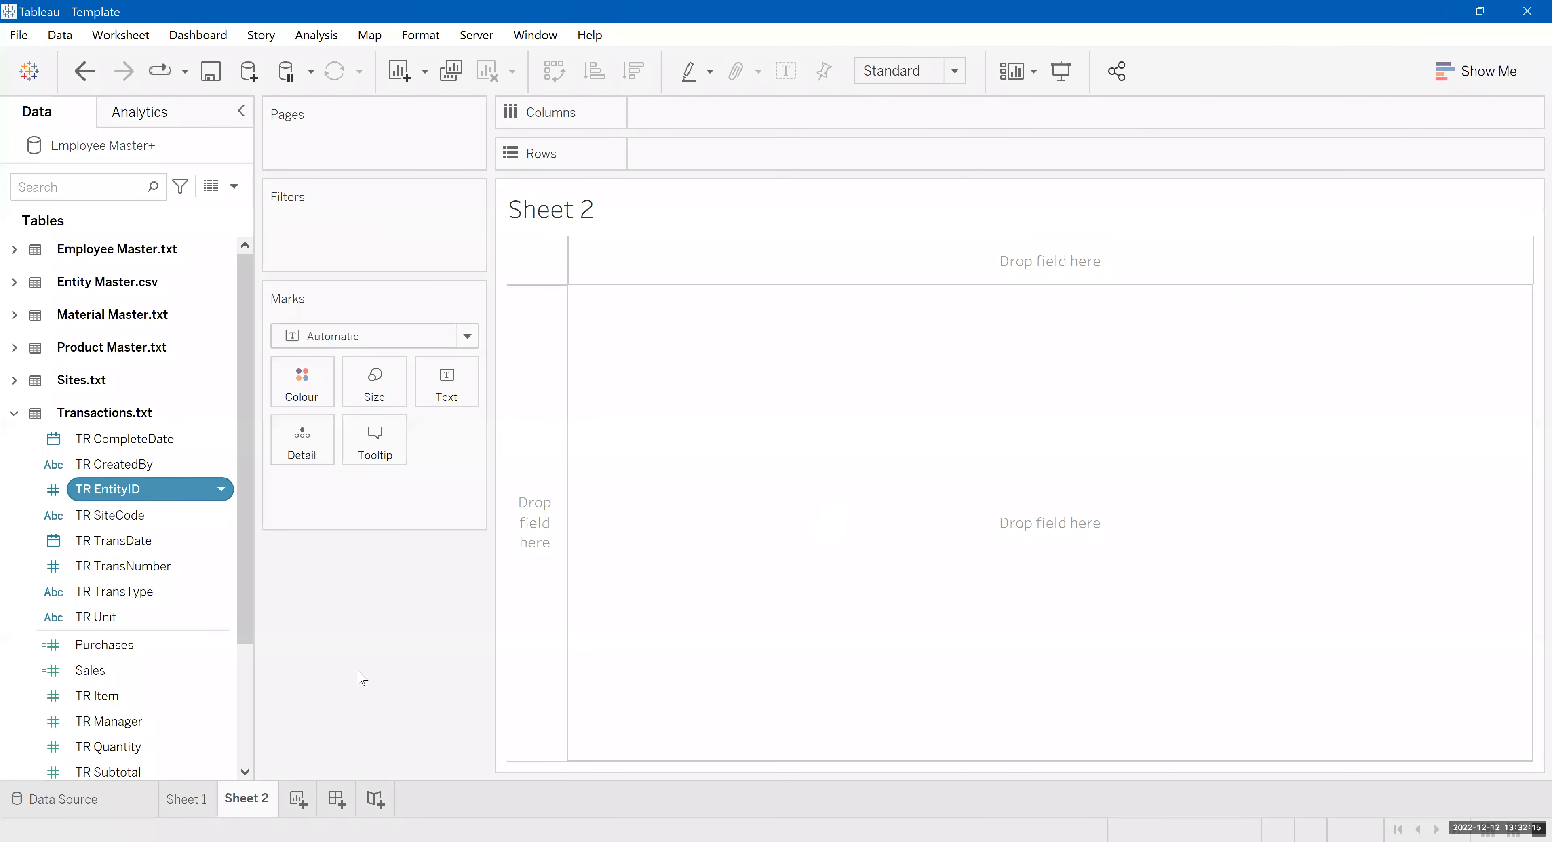
# Place the TR Quantity measure from the Transactions table on Rows as a sum
pyautogui.click(208, 565)
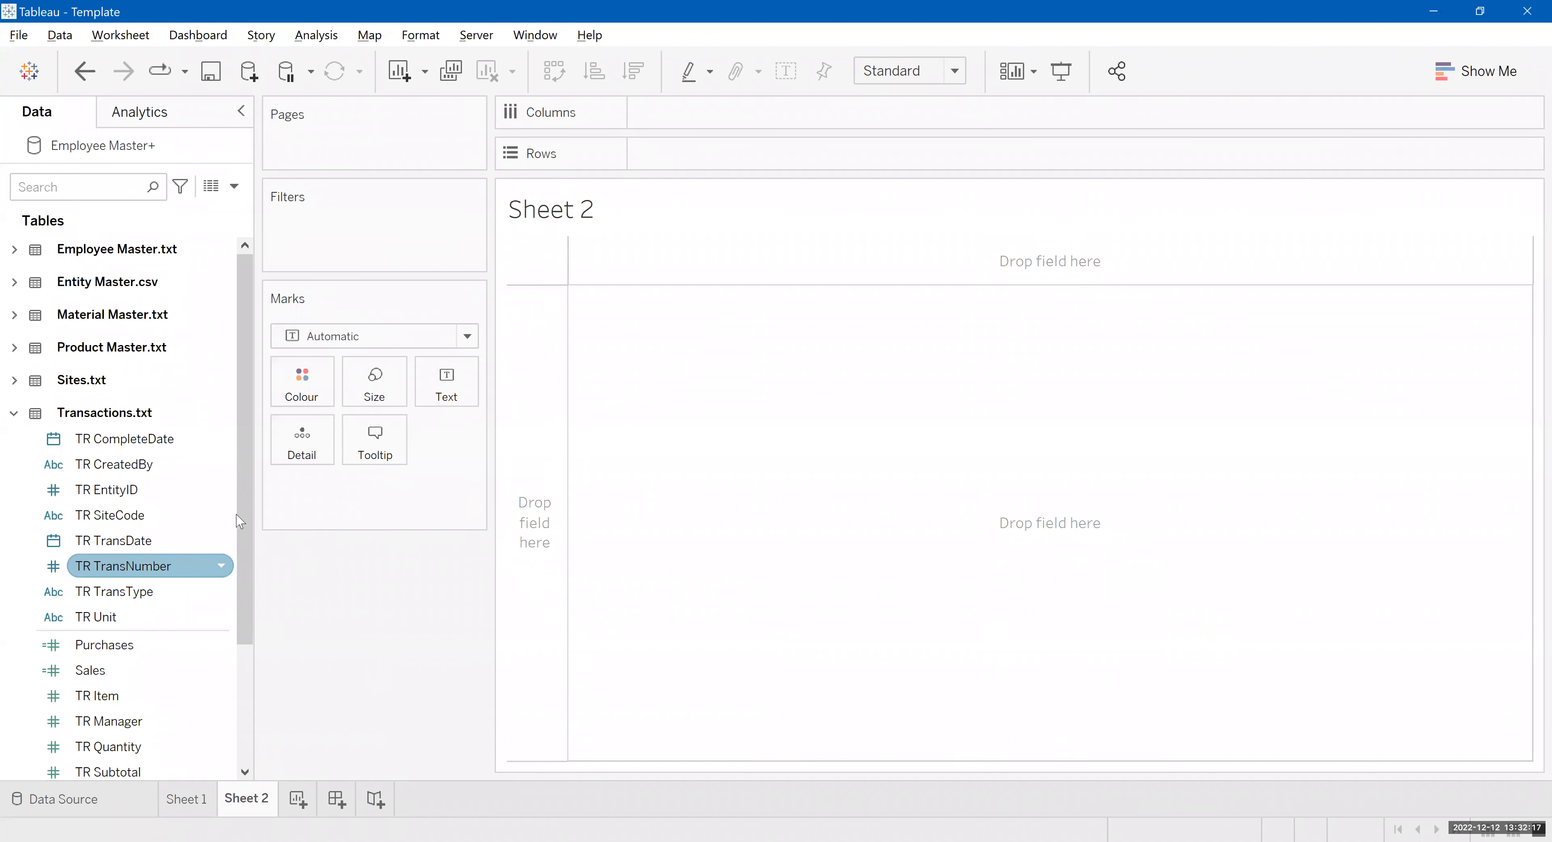
pyautogui.scroll(-3, 220, 644)
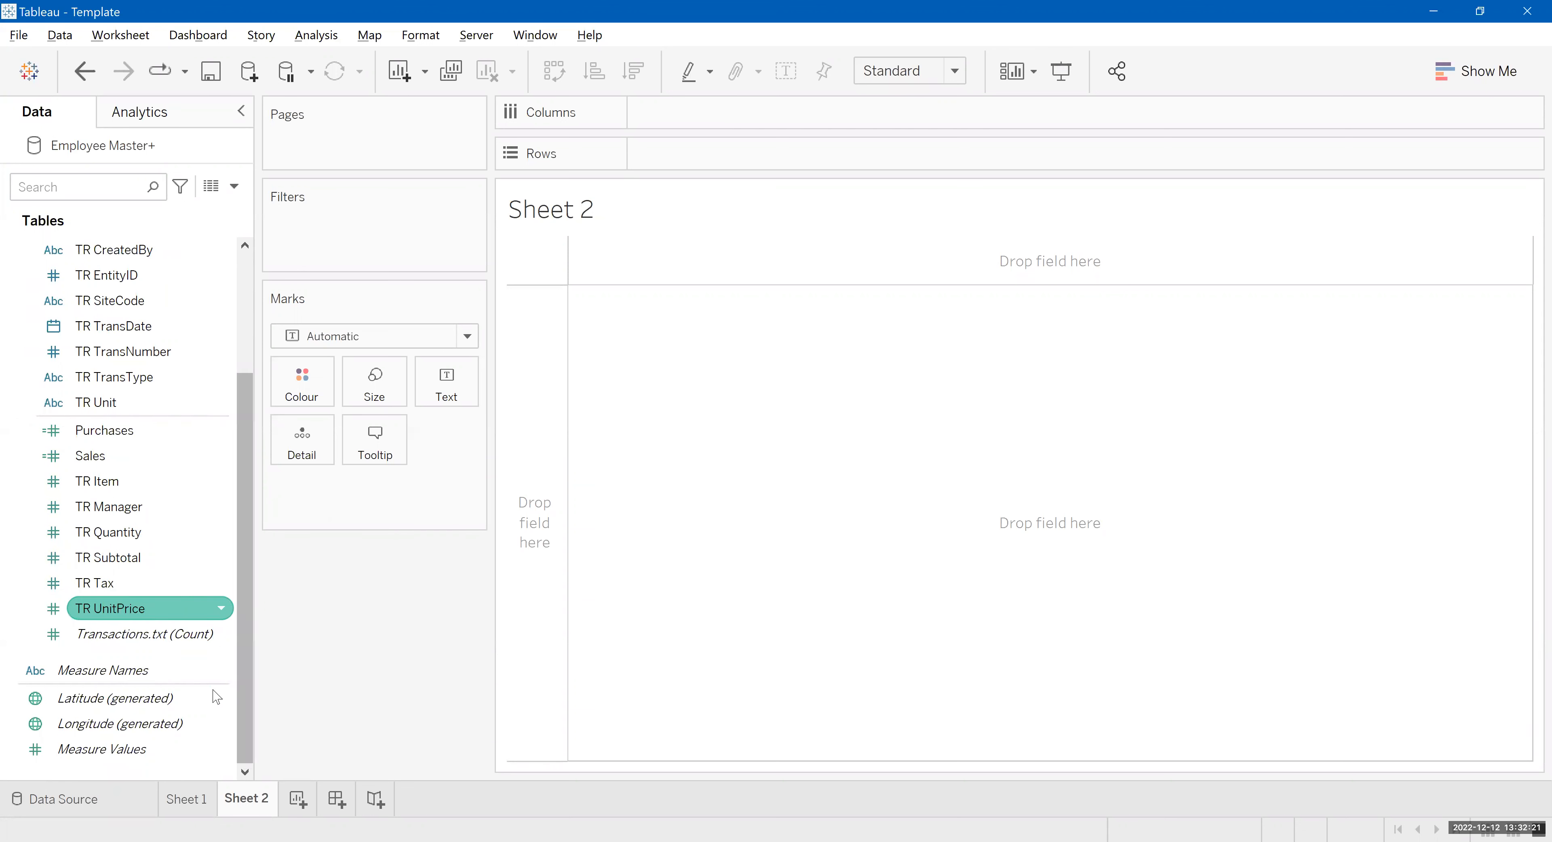
pyautogui.scroll(3, 217, 696)
pyautogui.scroll(-3, 218, 696)
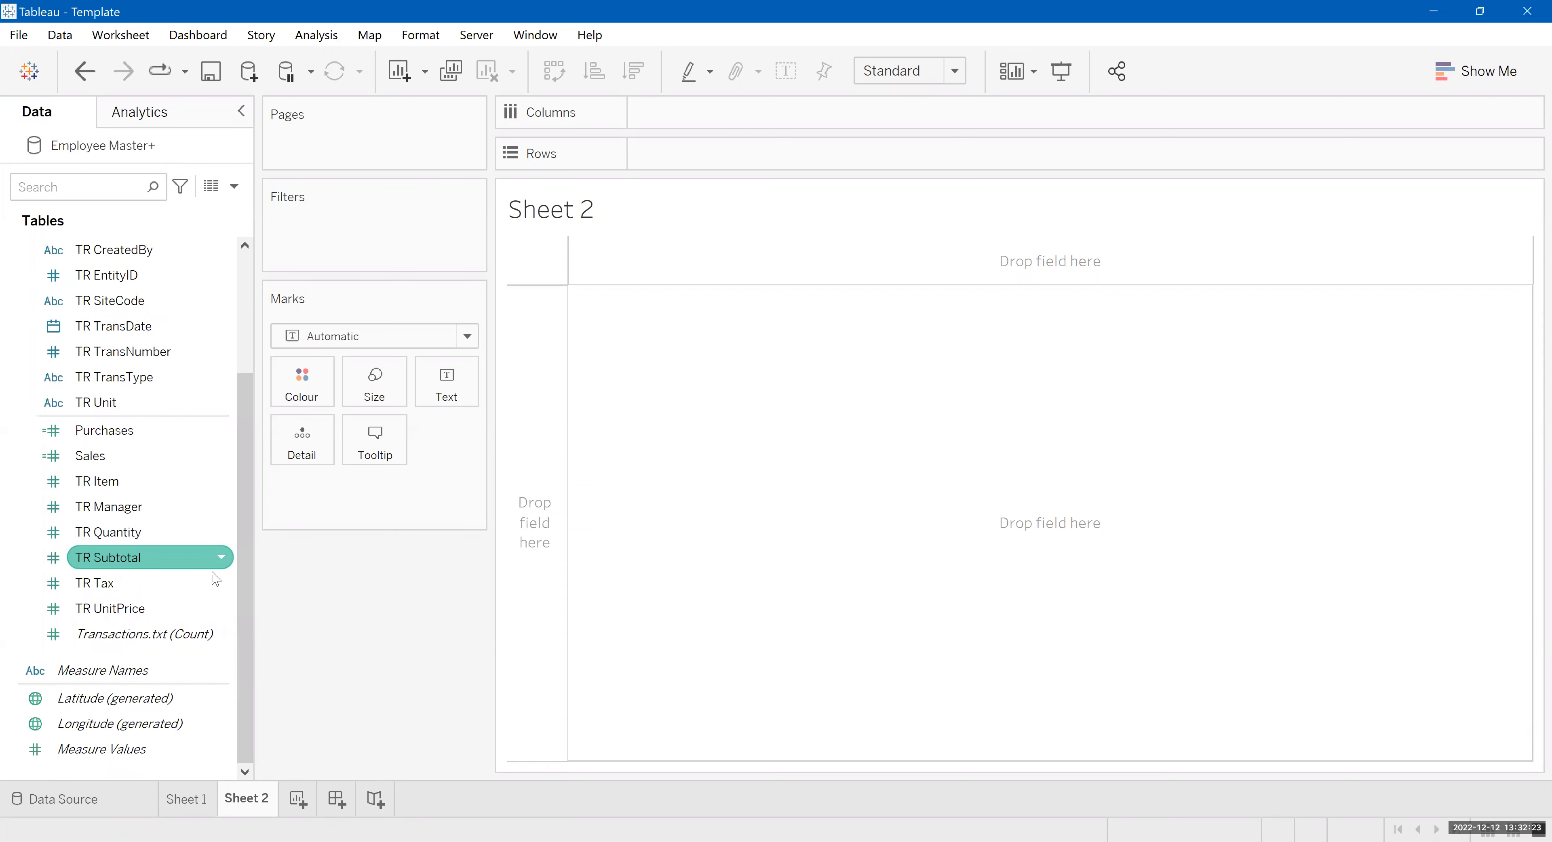
pyautogui.scroll(3, 216, 580)
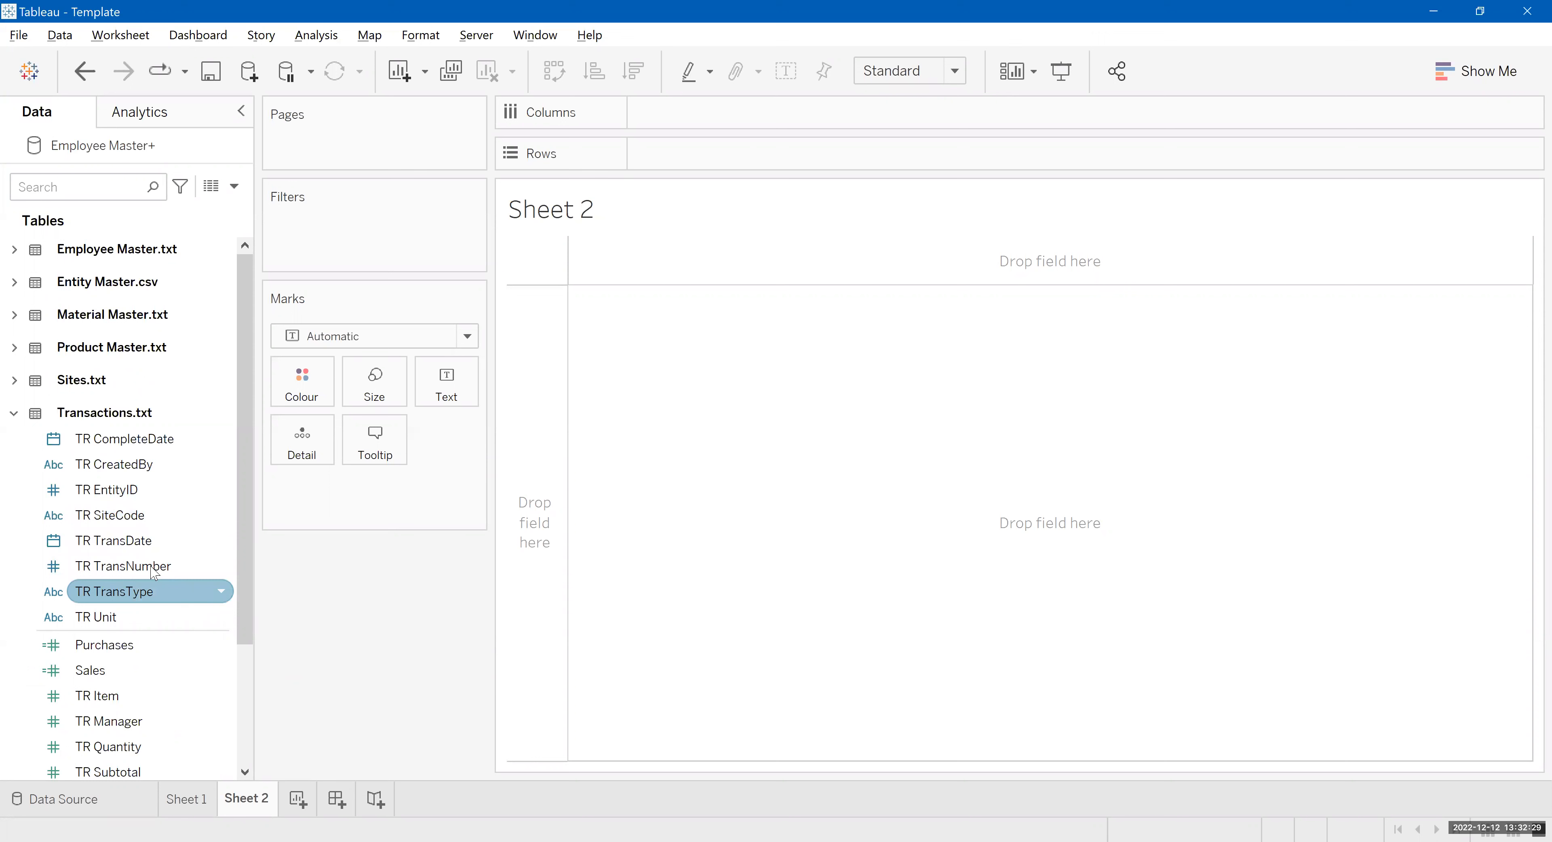
pyautogui.scroll(-3, 145, 604)
pyautogui.moveTo(147, 532); pyautogui.dragTo(705, 151)
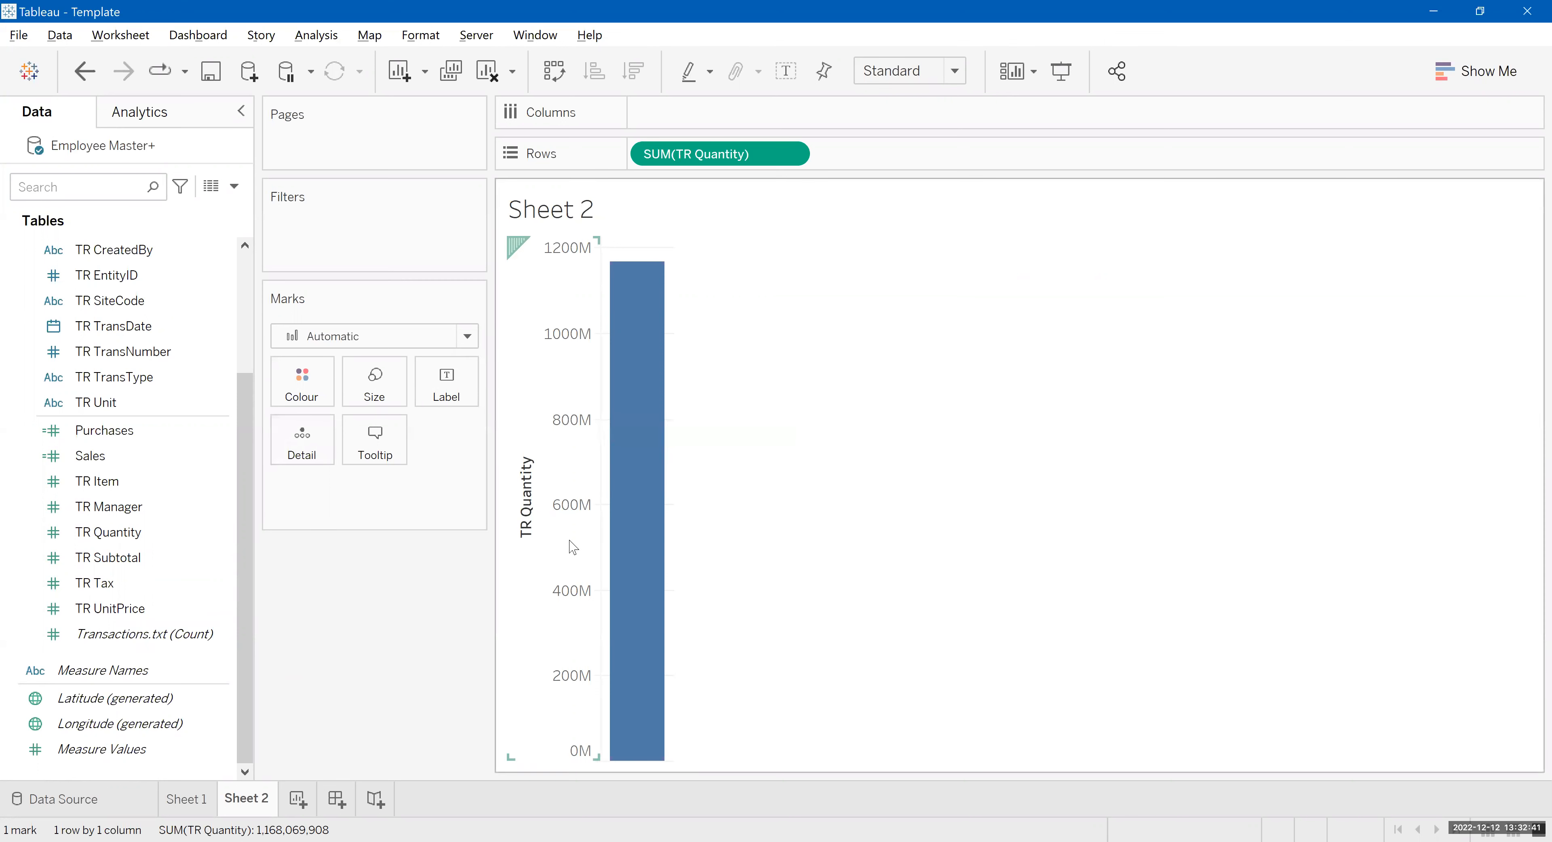
# Add TR EntityID from the Transactions table to Columns, keeping all of its values selected in the filter
pyautogui.click(127, 329)
pyautogui.moveTo(129, 276); pyautogui.dragTo(780, 114)
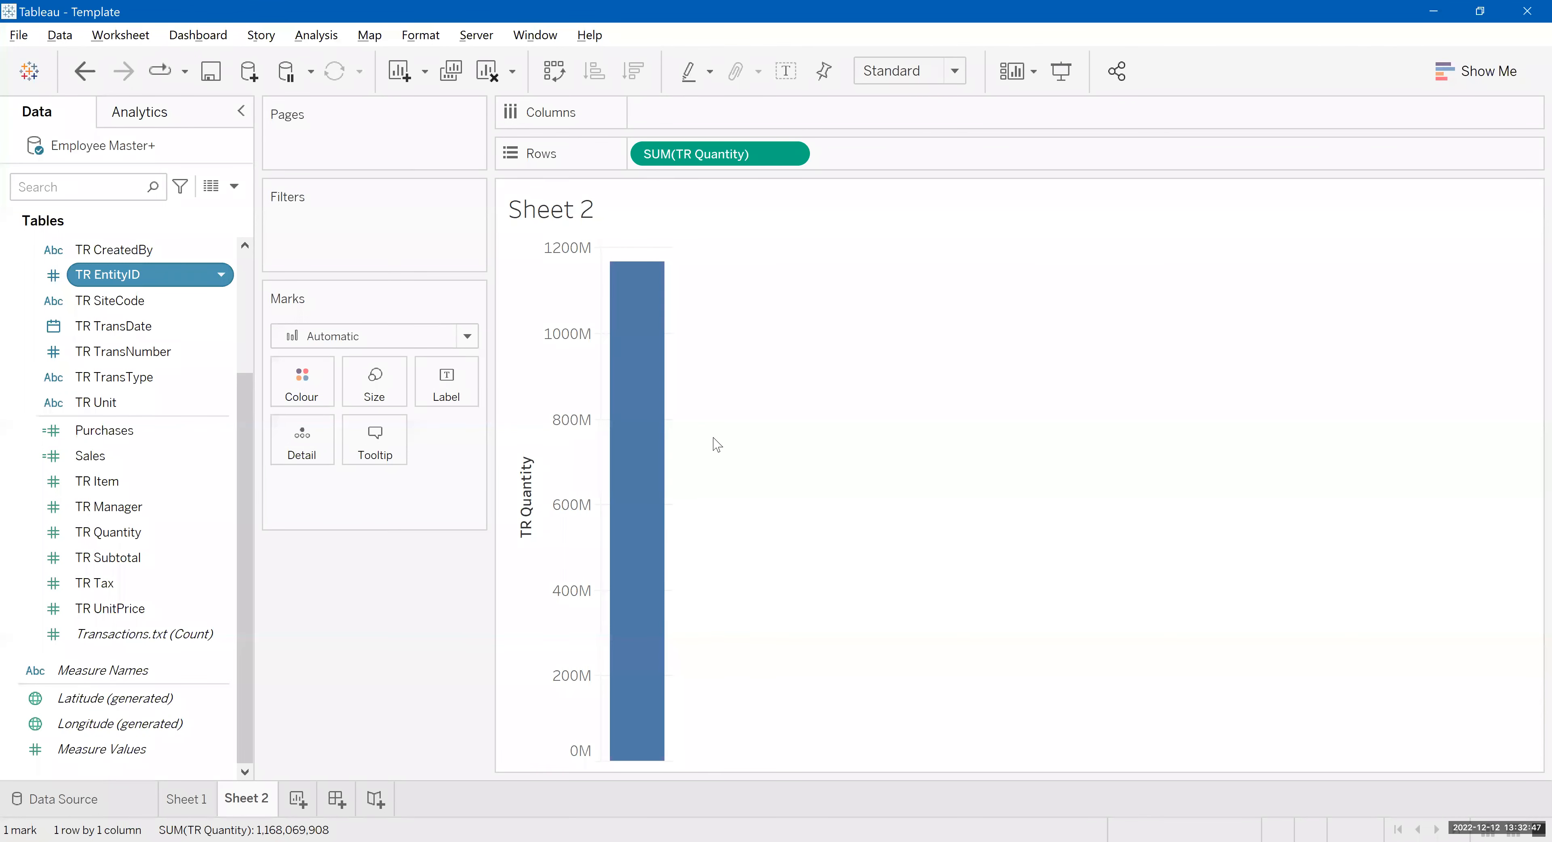
pyautogui.click(568, 204)
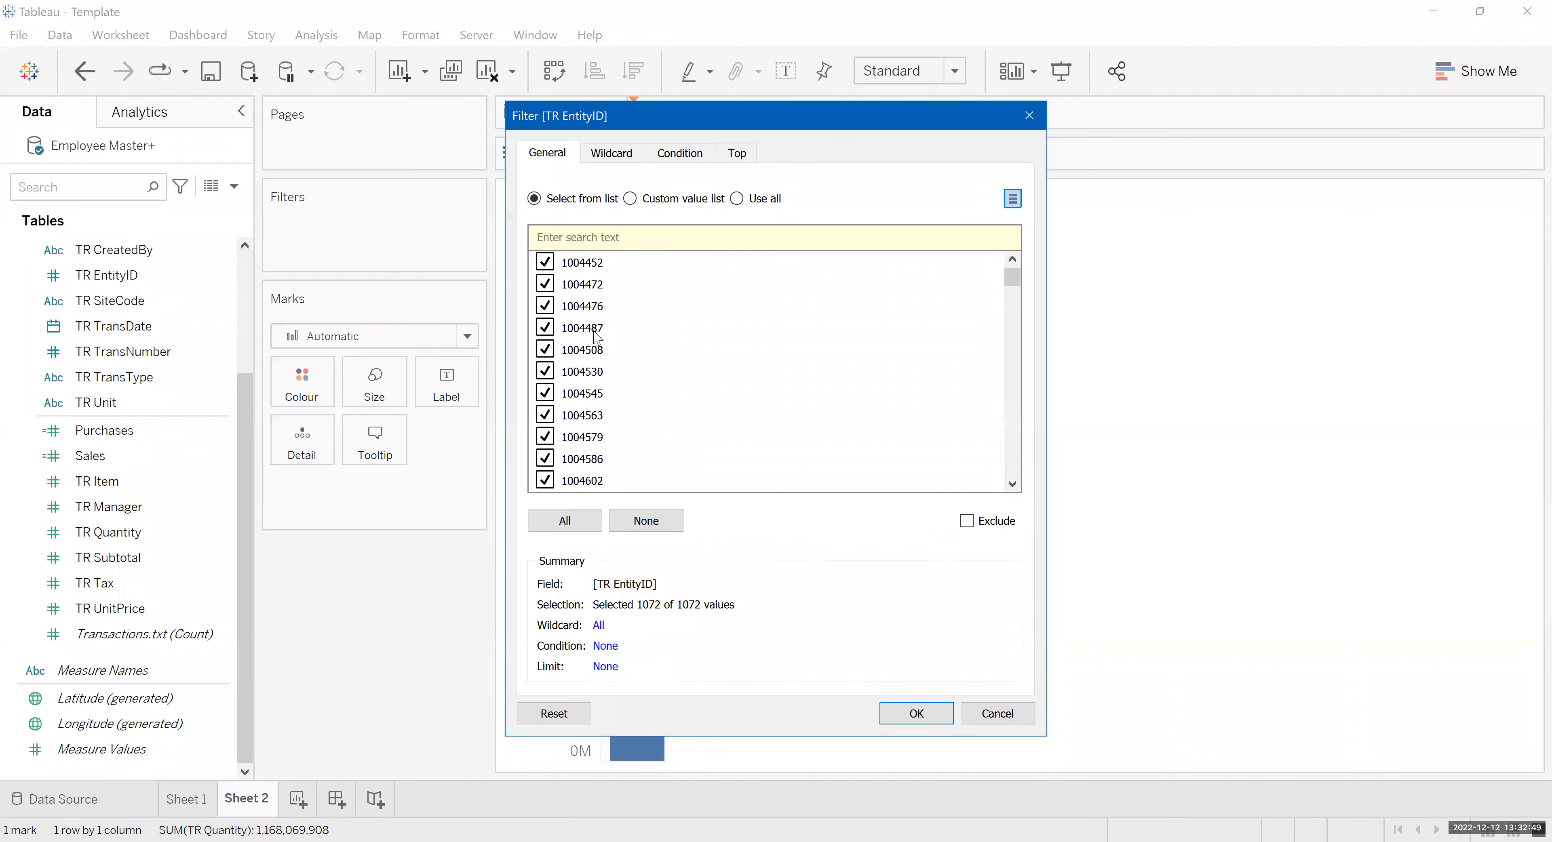
pyautogui.click(596, 522)
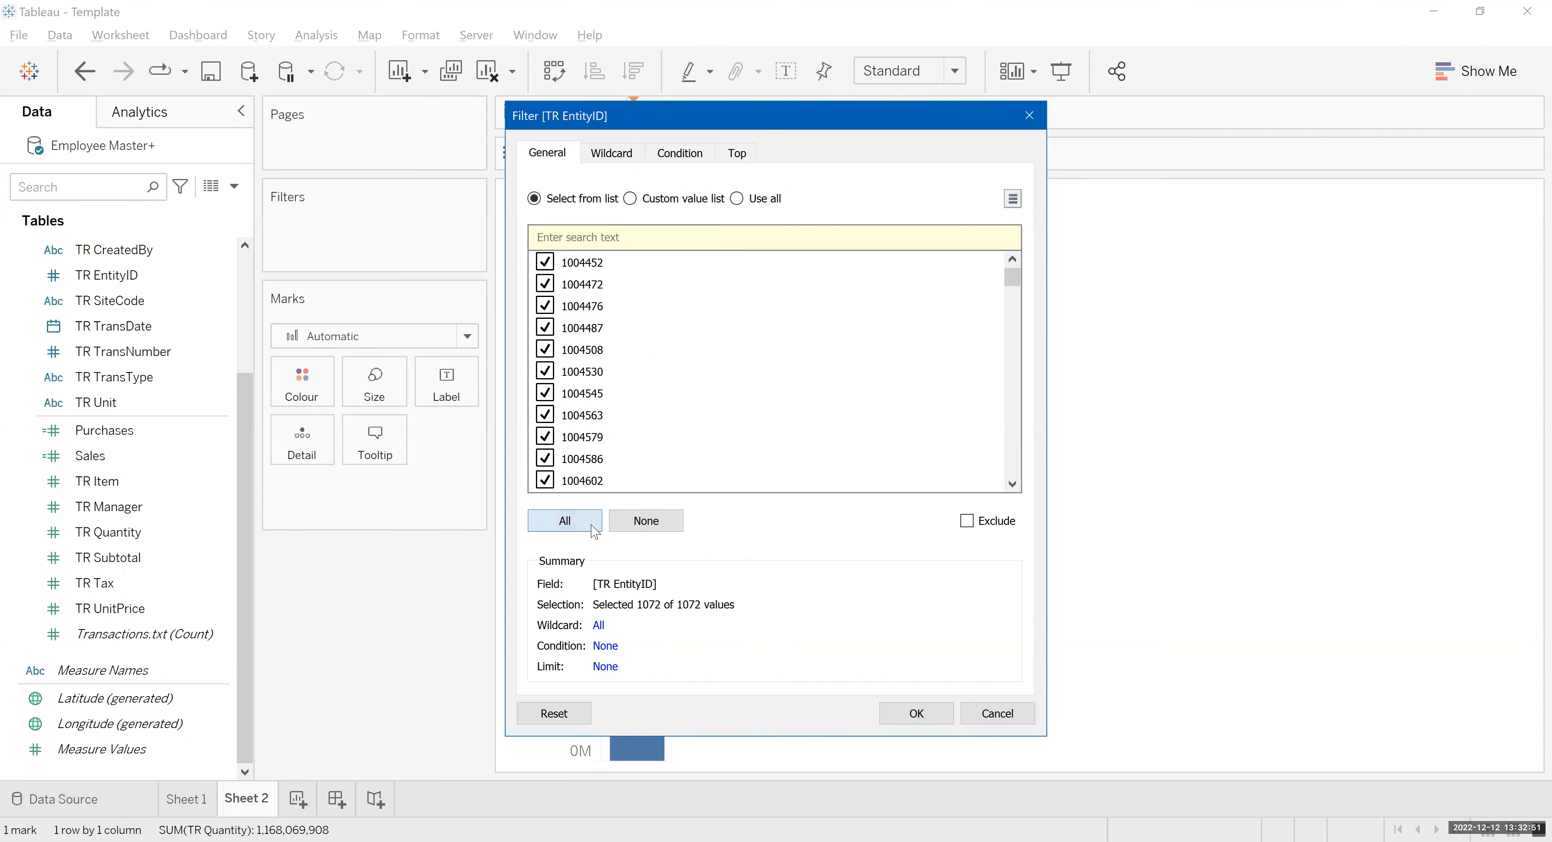
pyautogui.click(892, 716)
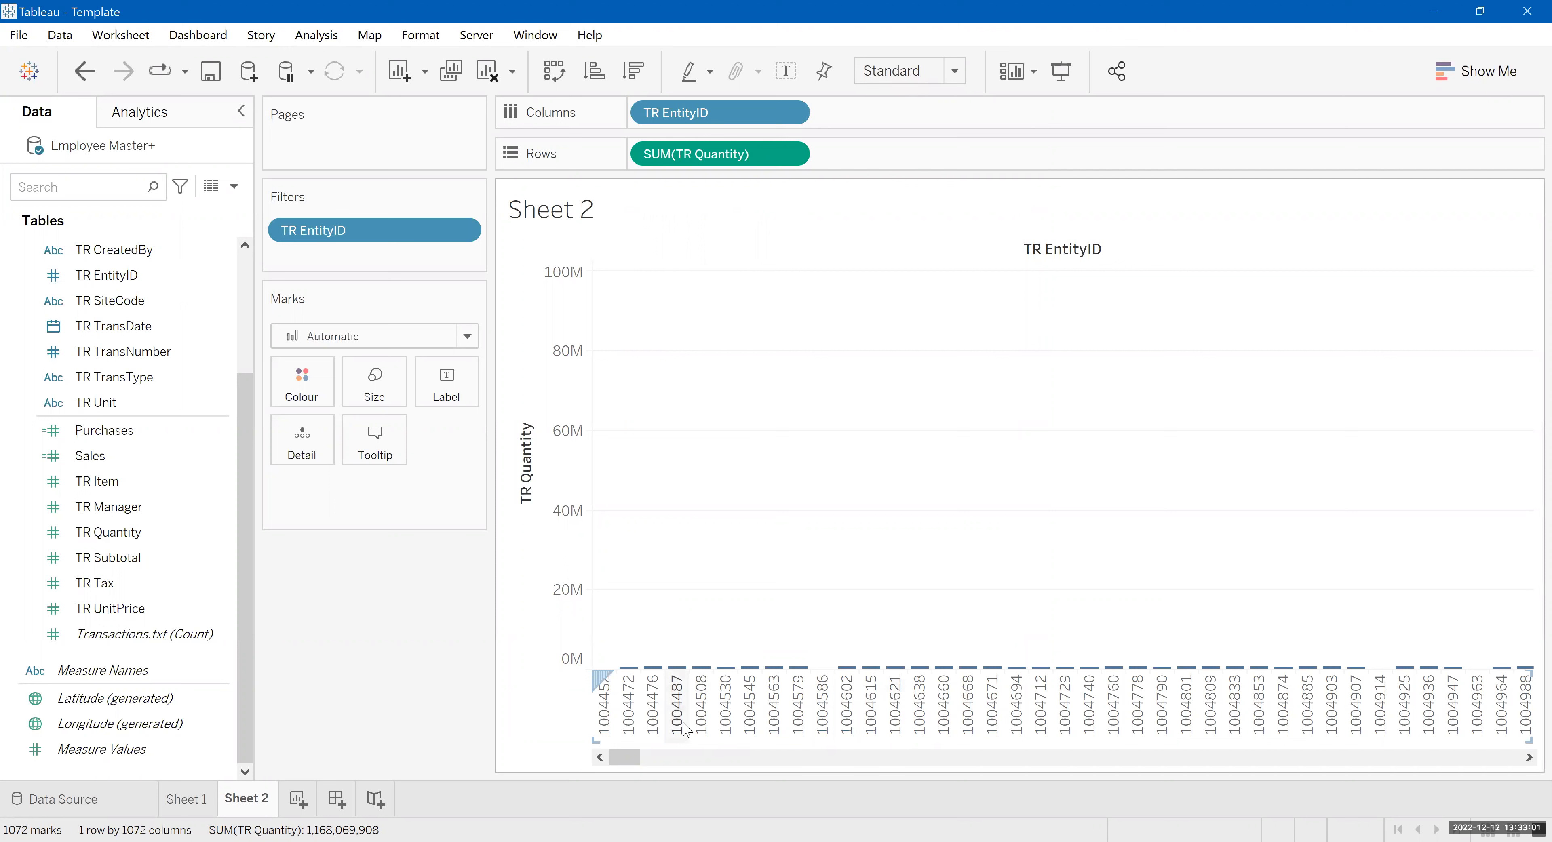
# Add the TR Subtotal measure to Rows after TR Quantity and look across the resulting bars
pyautogui.click(160, 403)
pyautogui.click(156, 610)
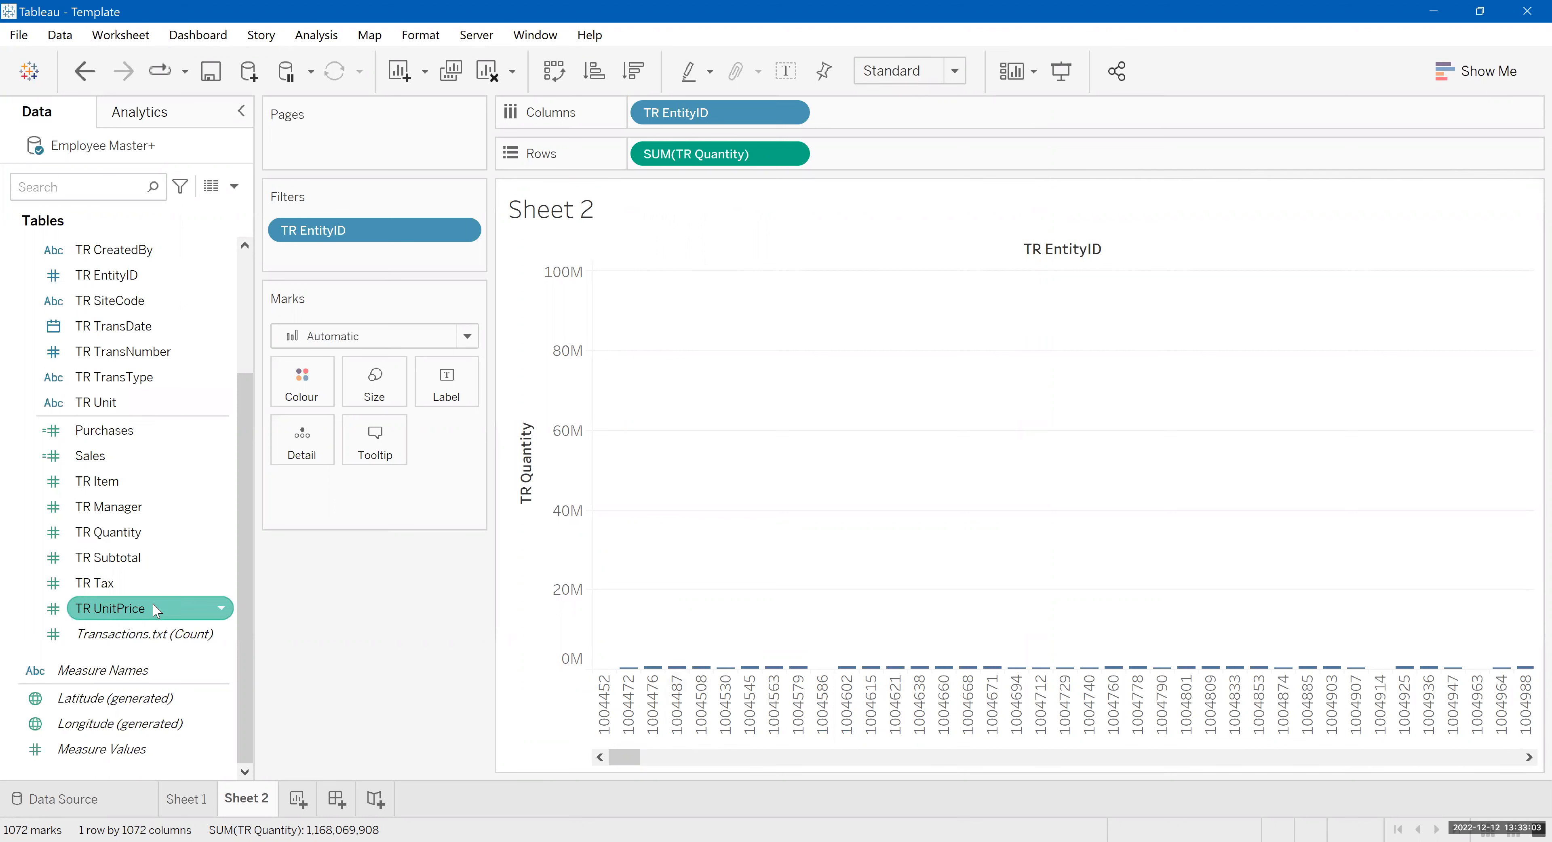
pyautogui.press('Up')
pyautogui.press('Up')
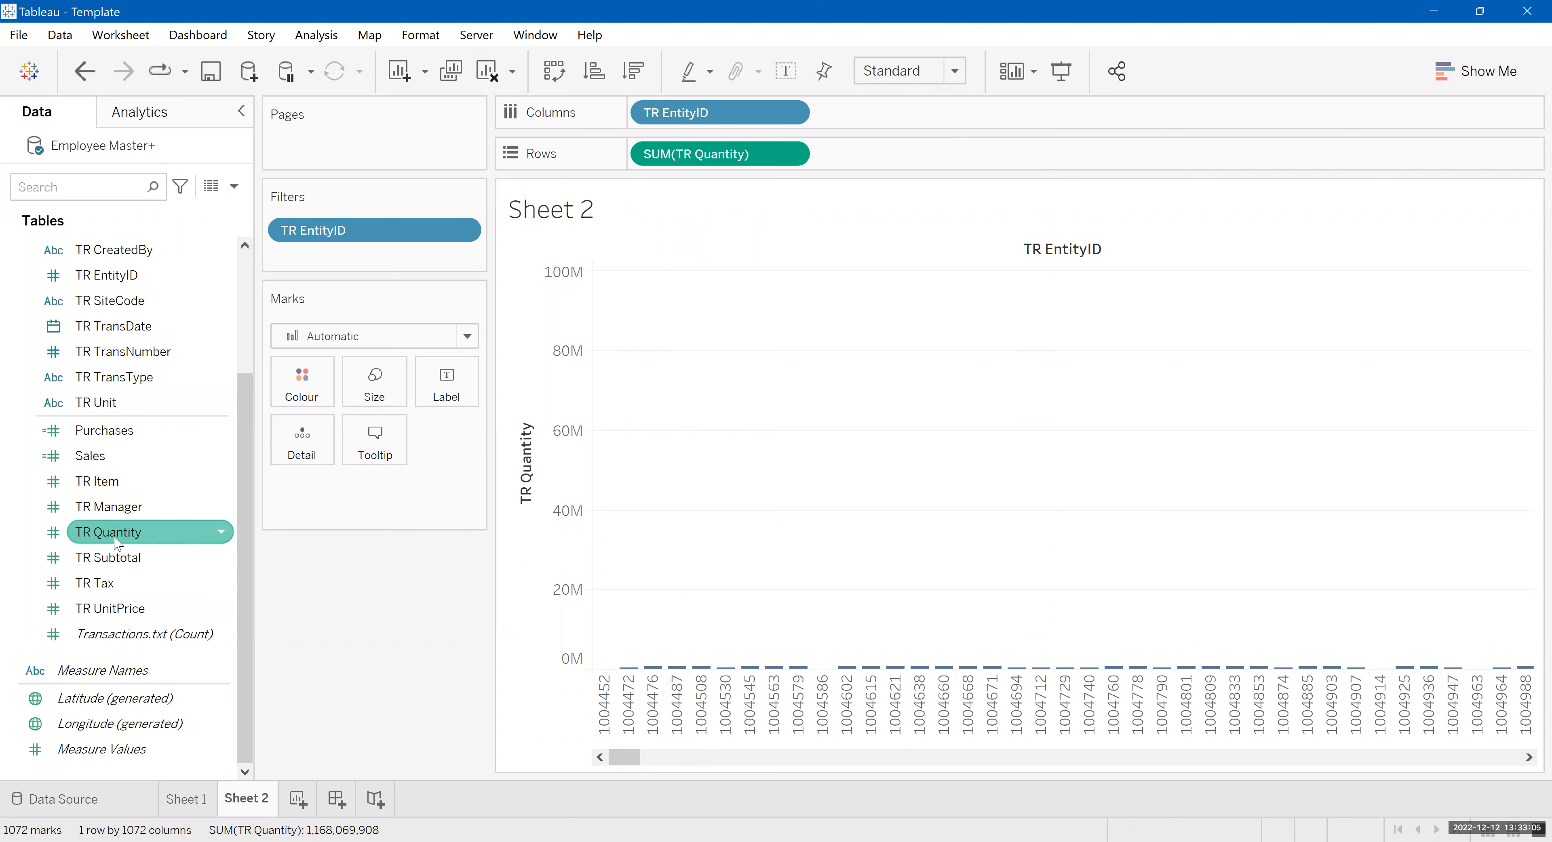
pyautogui.click(111, 561)
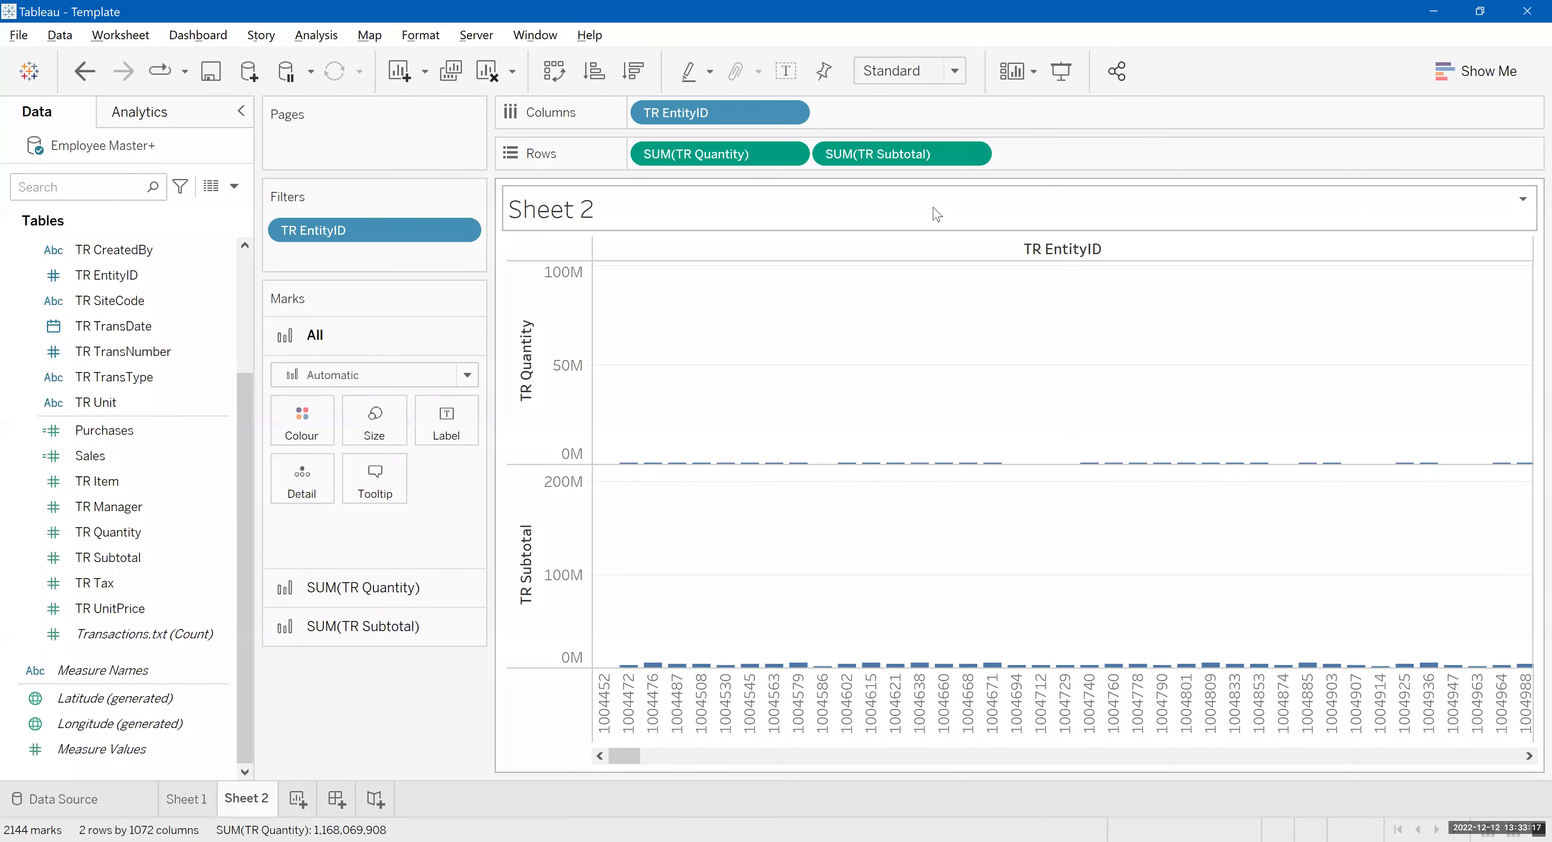
pyautogui.moveTo(624, 755); pyautogui.dragTo(861, 757)
pyautogui.moveTo(1527, 768); pyautogui.dragTo(578, 805)
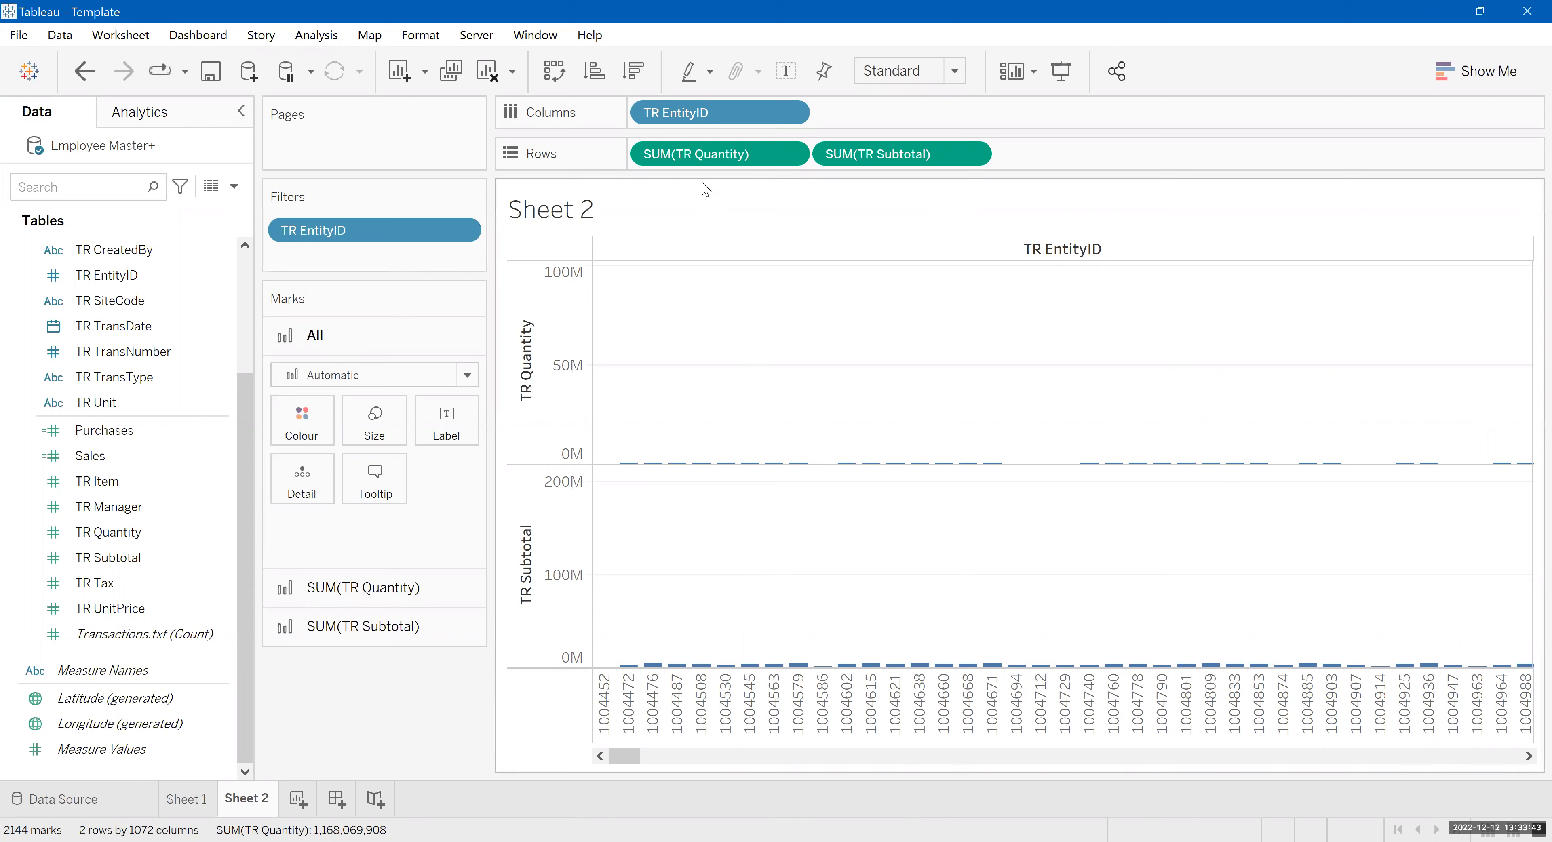
# Label the bars of both measures with Ent EntityName from the Entity Master table
pyautogui.click(180, 465)
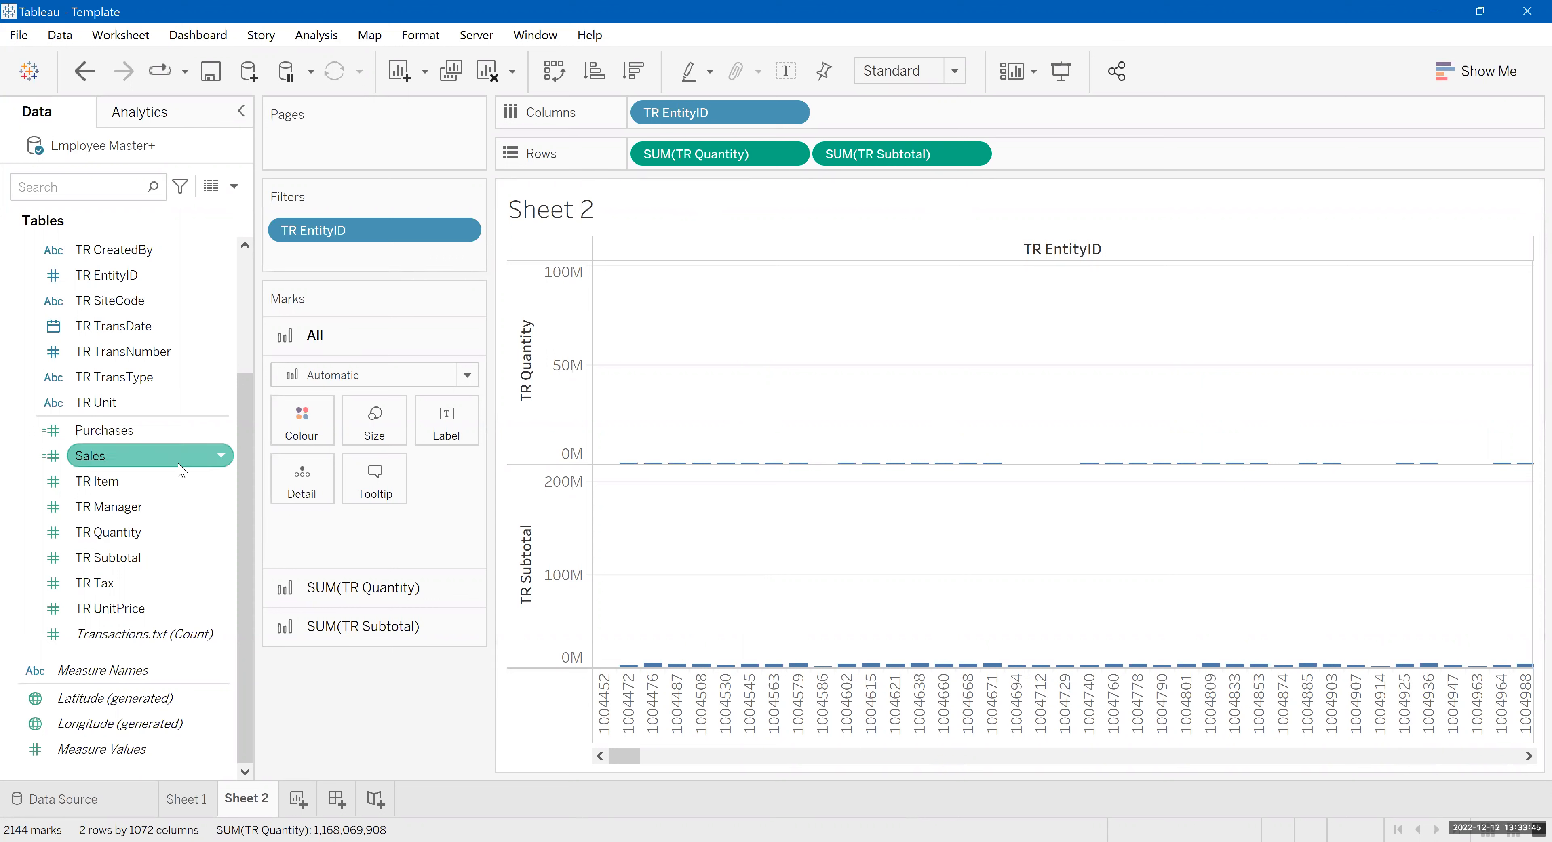
pyautogui.scroll(4, 110, 286)
pyautogui.click(110, 286)
pyautogui.click(91, 562)
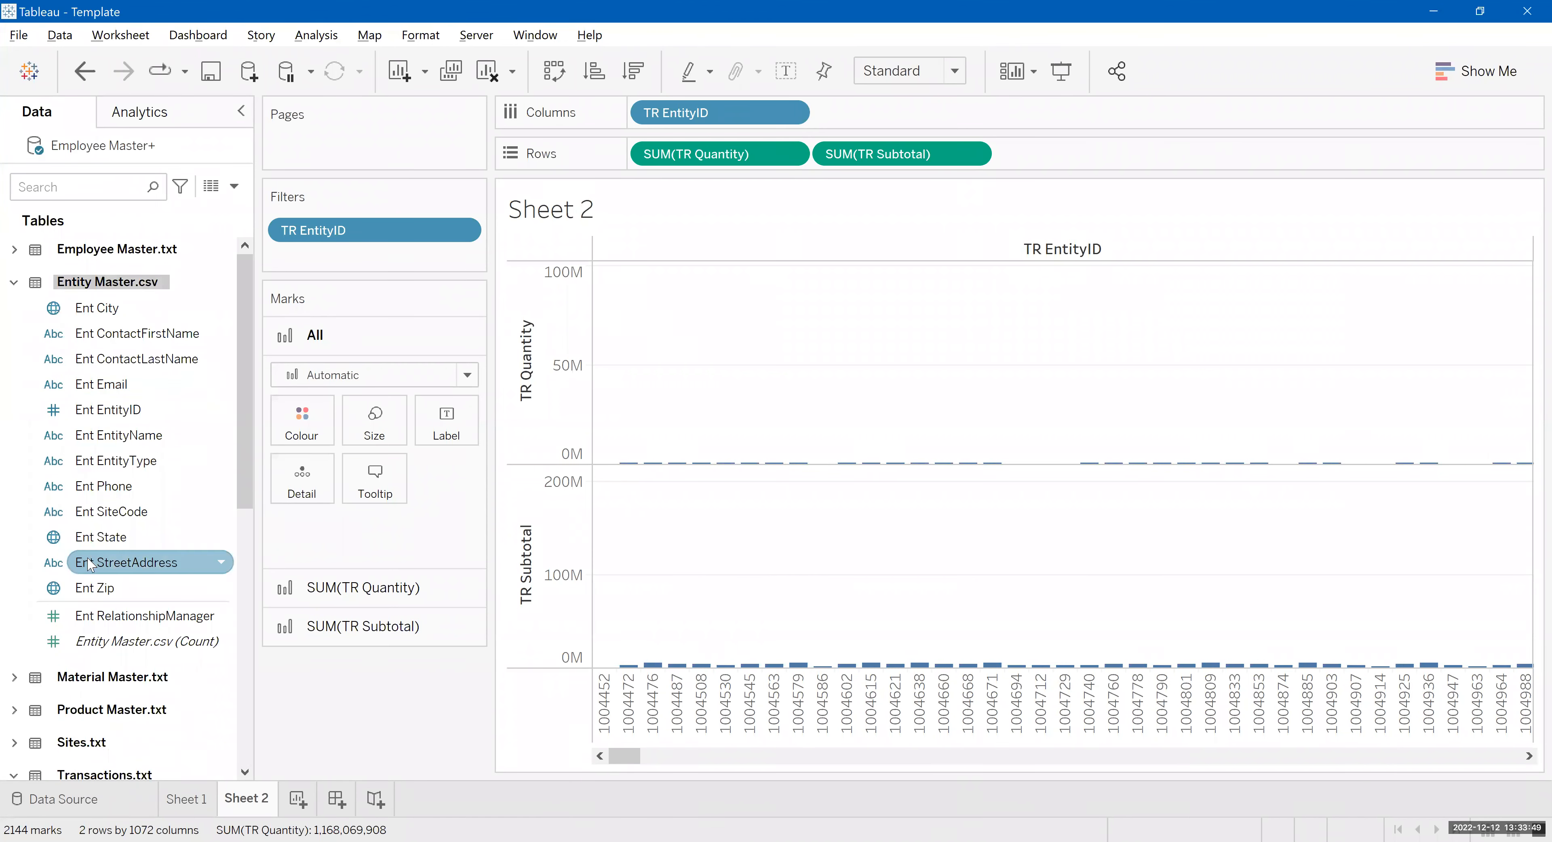
pyautogui.click(121, 408)
pyautogui.click(127, 435)
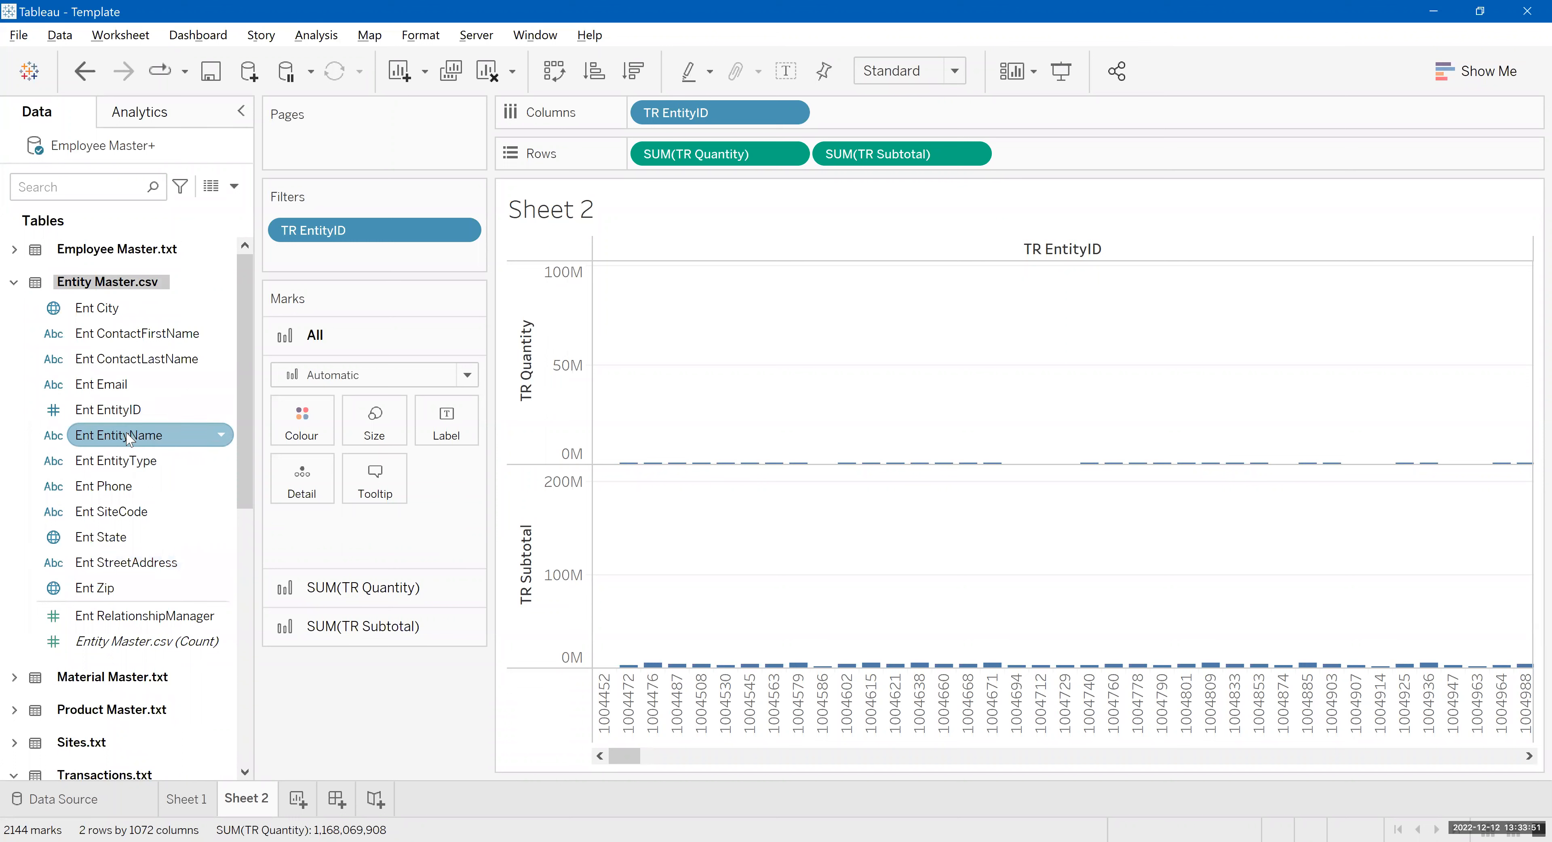
pyautogui.moveTo(129, 438); pyautogui.dragTo(447, 423)
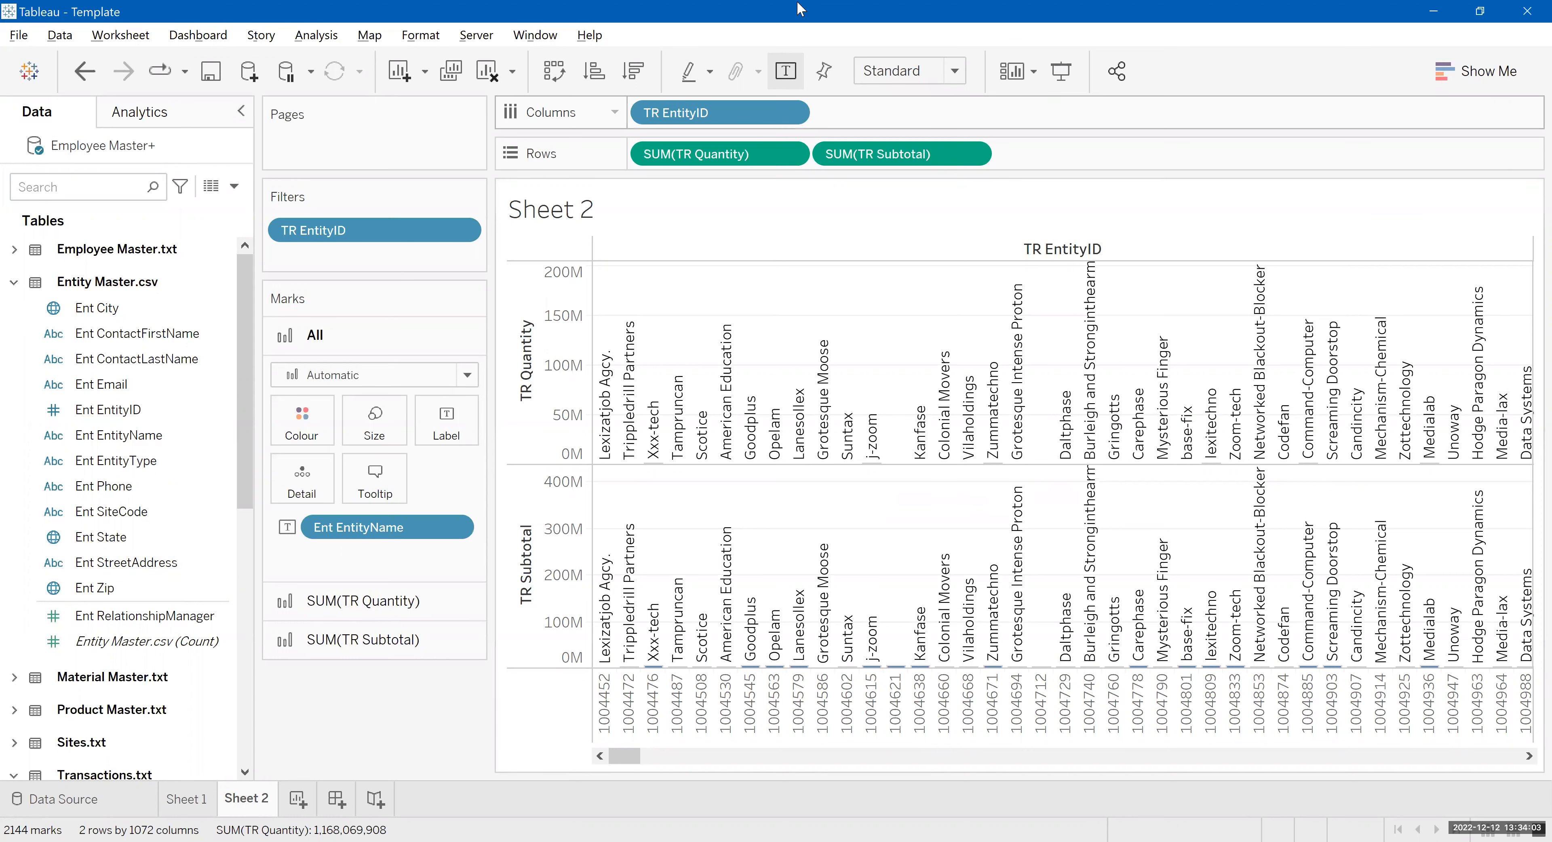
# Sort TR EntityID by field in descending order, using the sum of TR Quantity
pyautogui.click(790, 114)
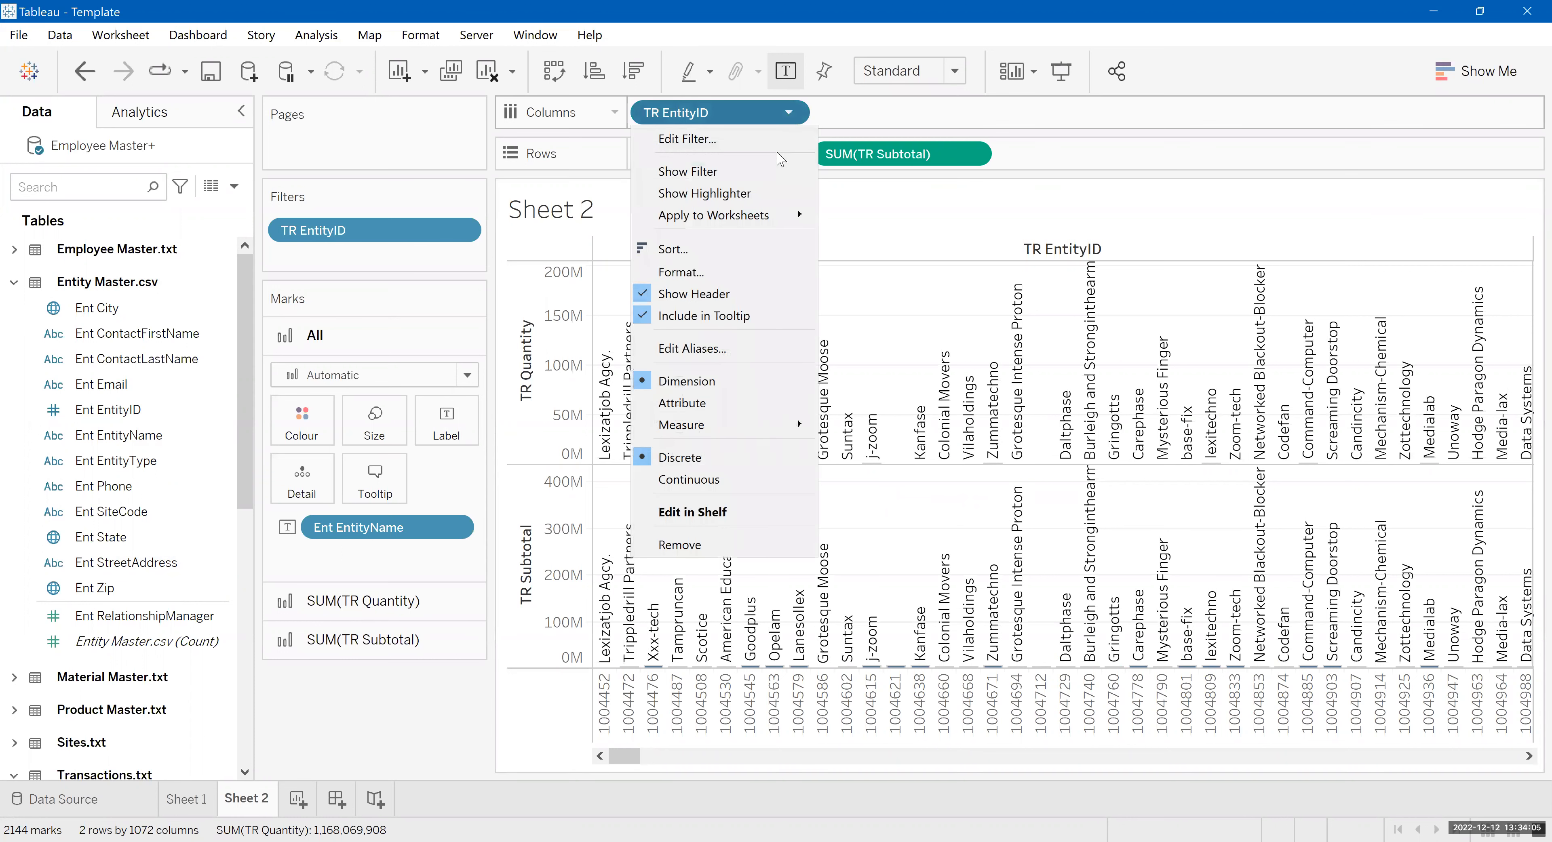
pyautogui.click(762, 259)
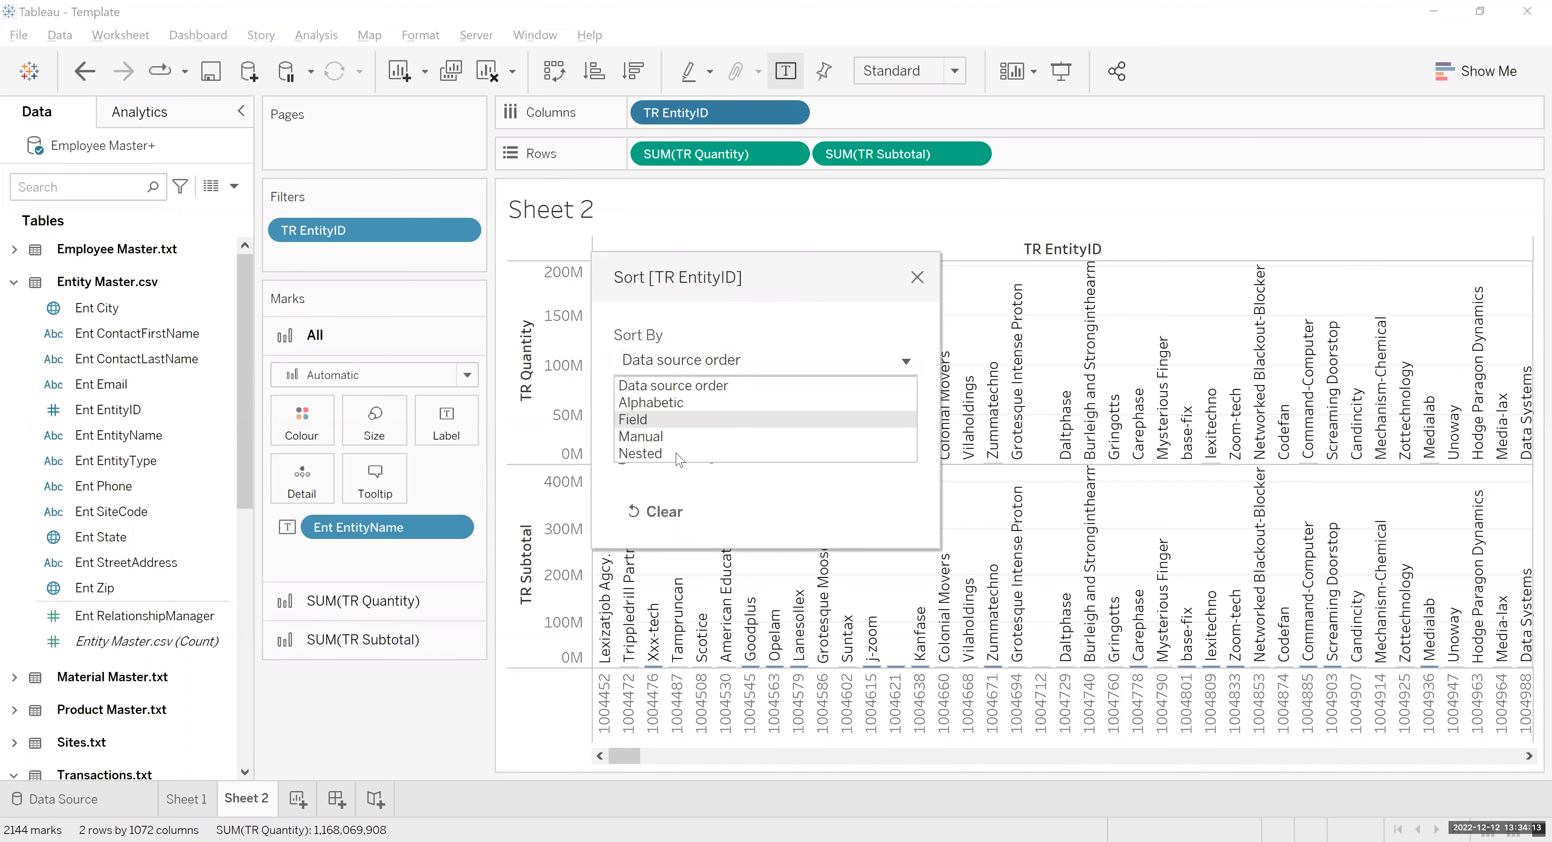
pyautogui.press('Return')
pyautogui.click(622, 456)
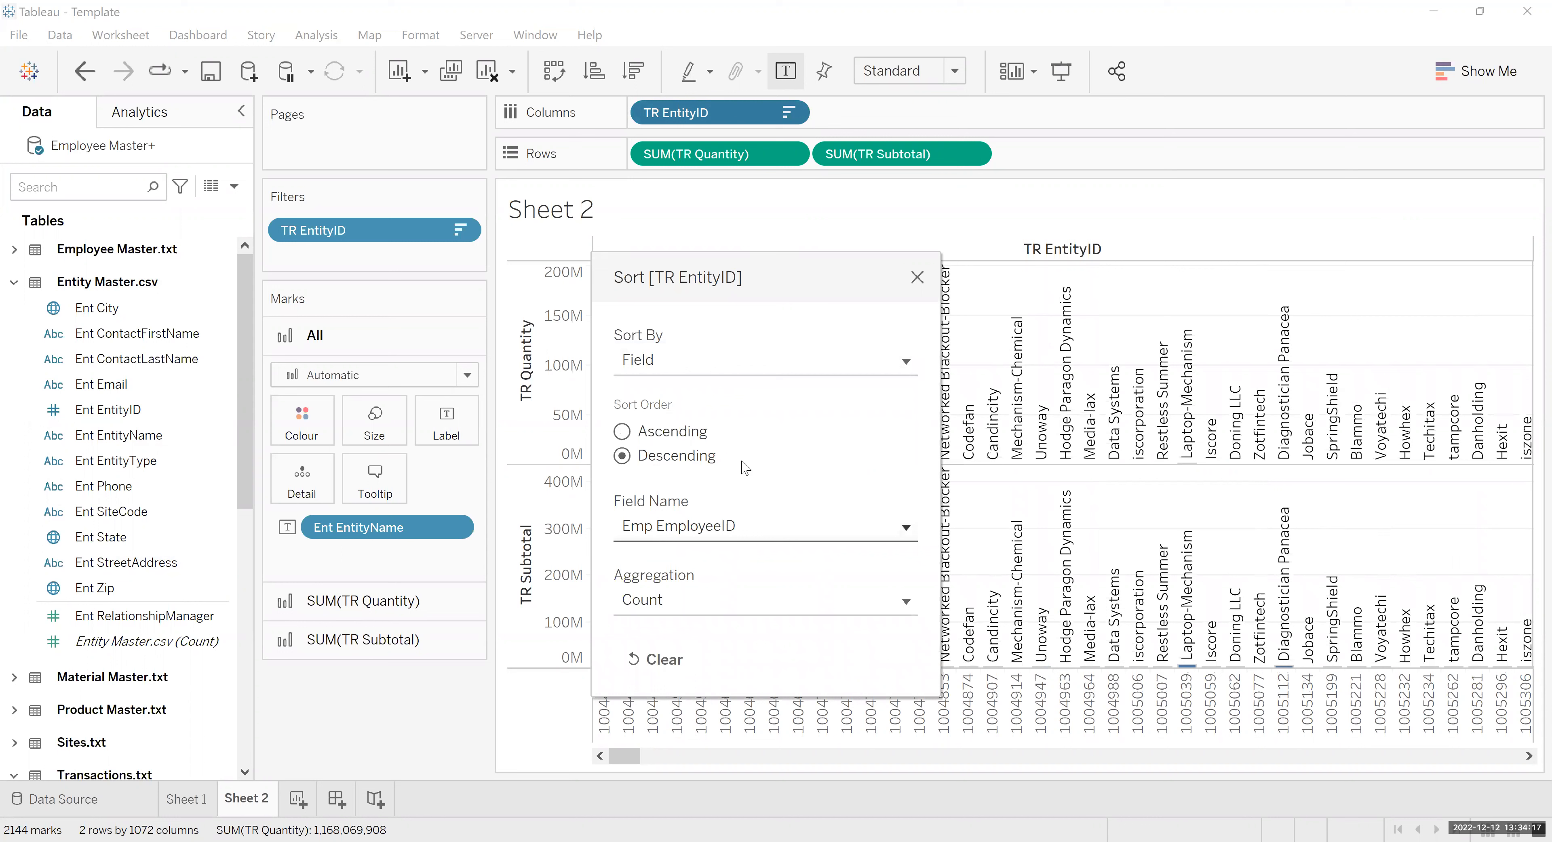
pyautogui.scroll(-10, 746, 468)
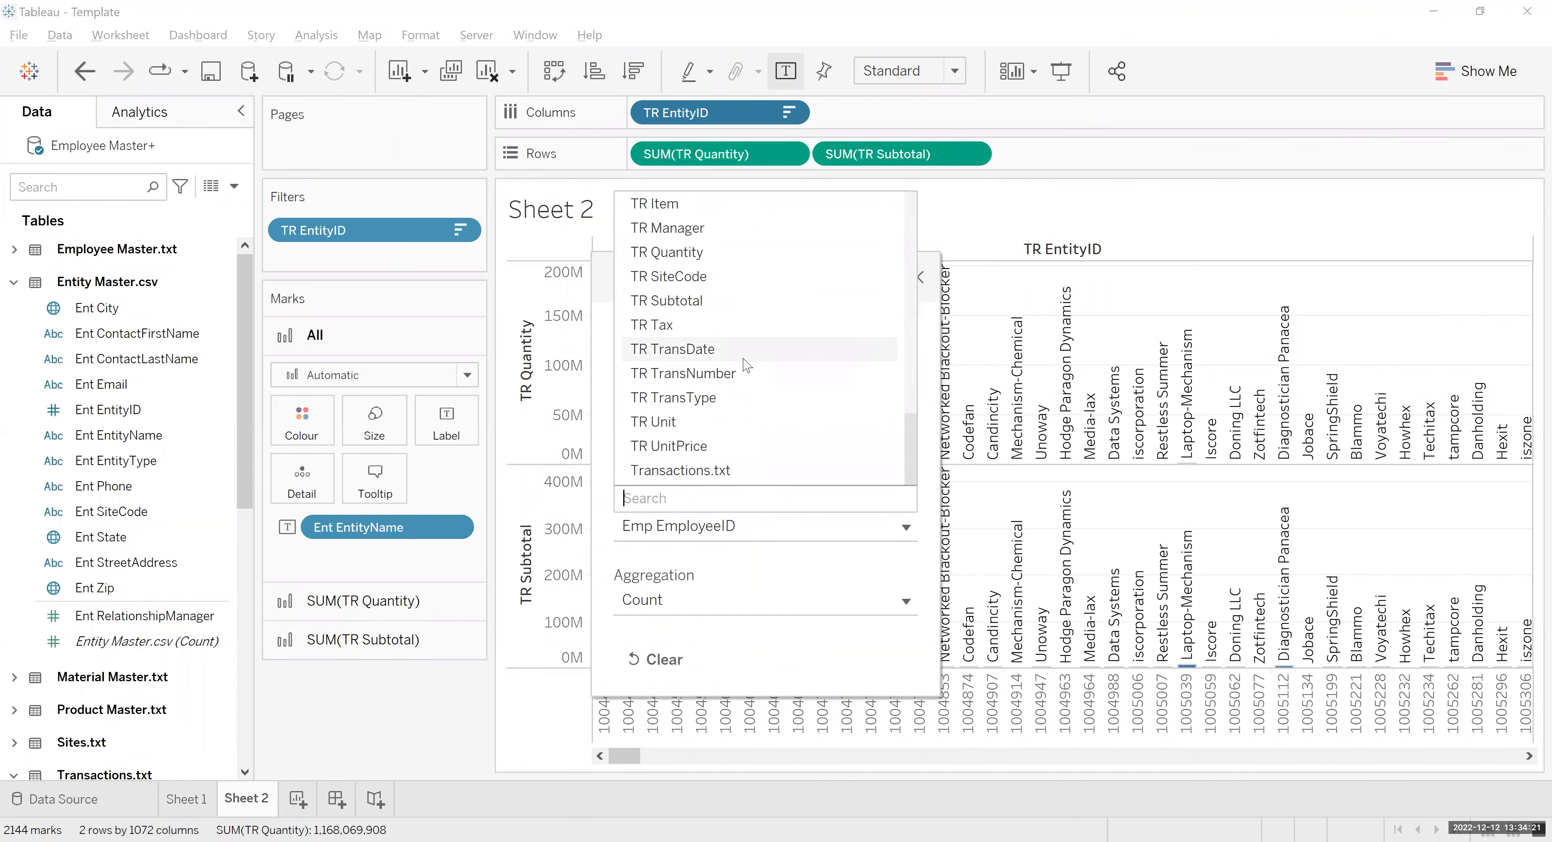
pyautogui.scroll(10, 747, 365)
pyautogui.scroll(-10, 747, 364)
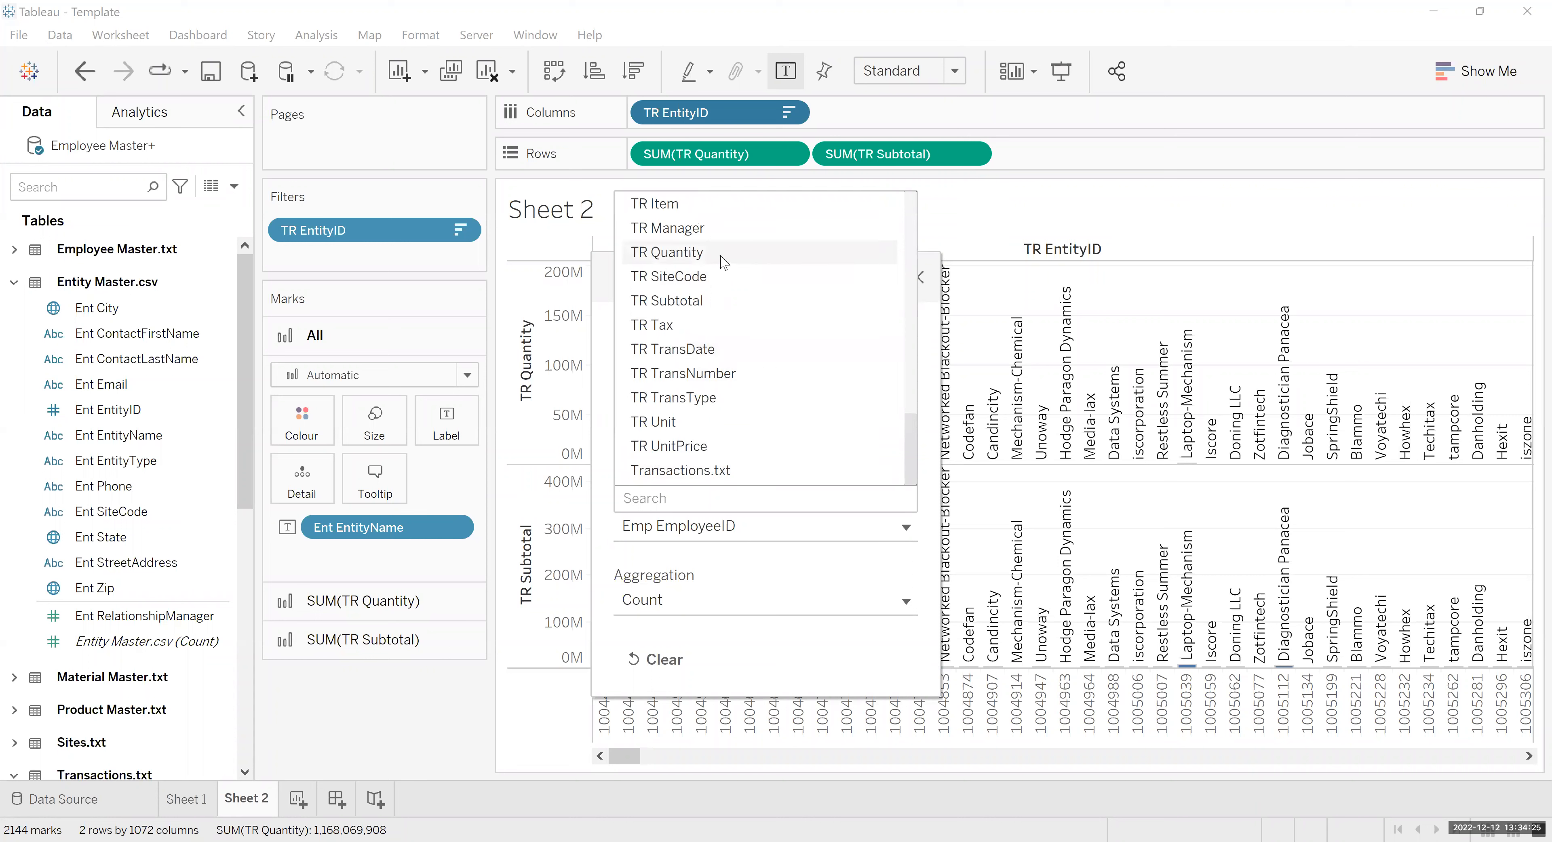
pyautogui.press('Return')
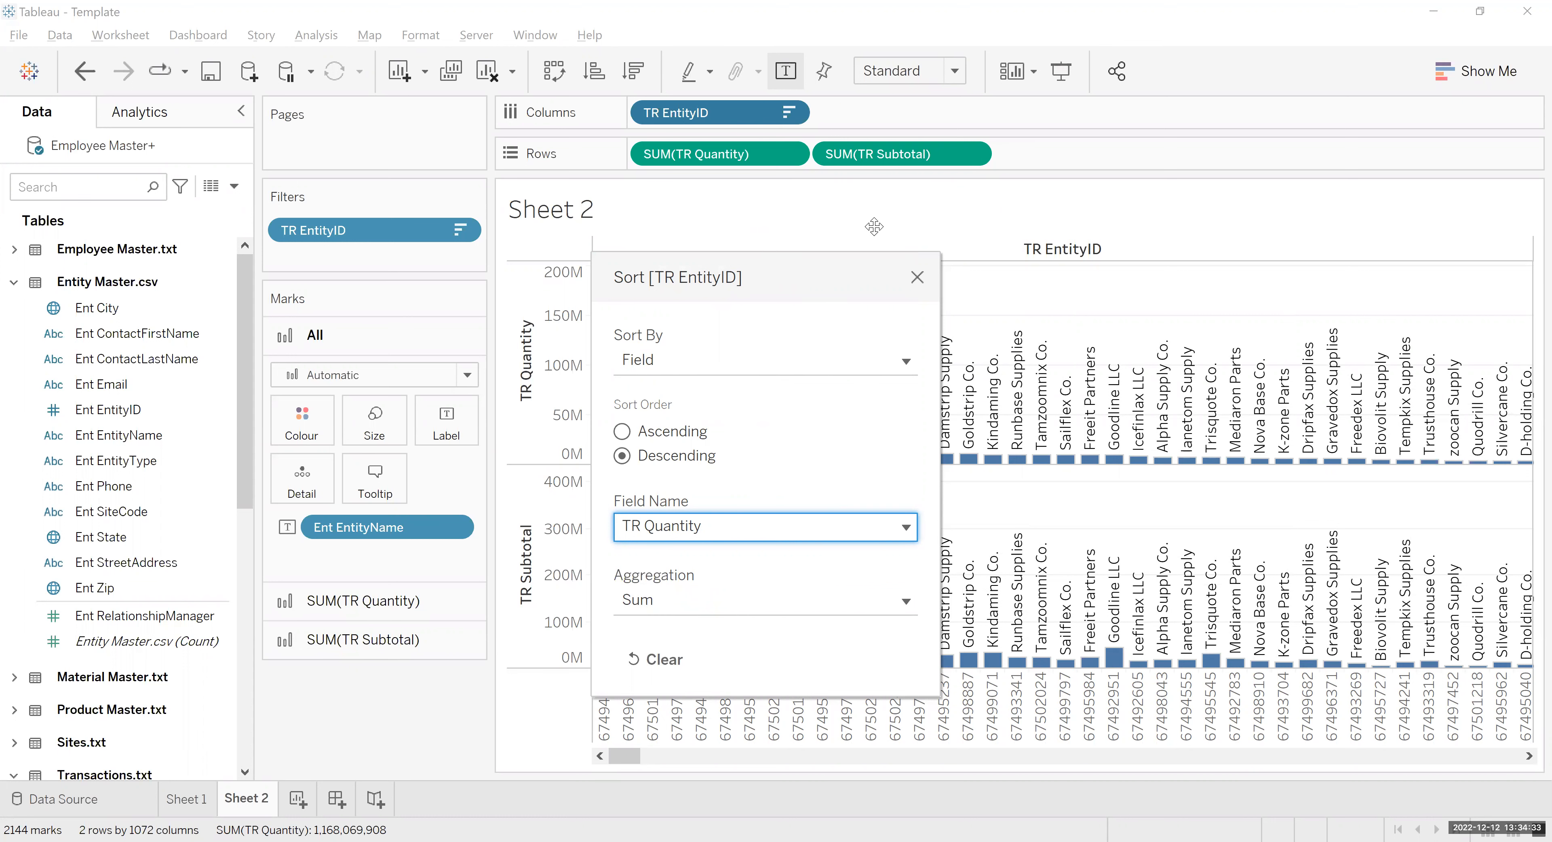
pyautogui.moveTo(874, 226); pyautogui.dragTo(874, 227)
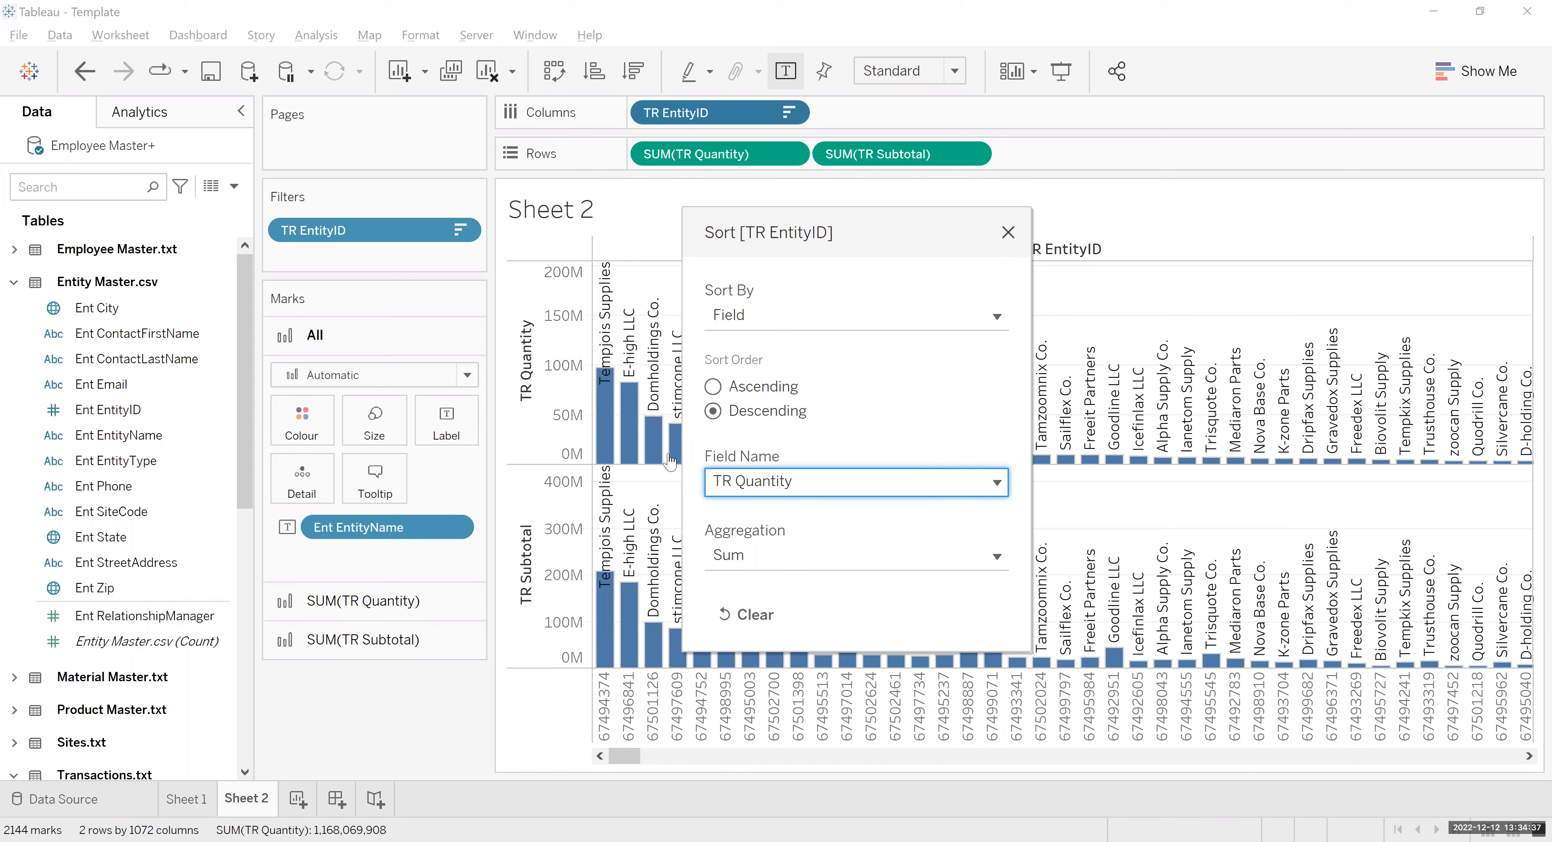
pyautogui.click(1008, 233)
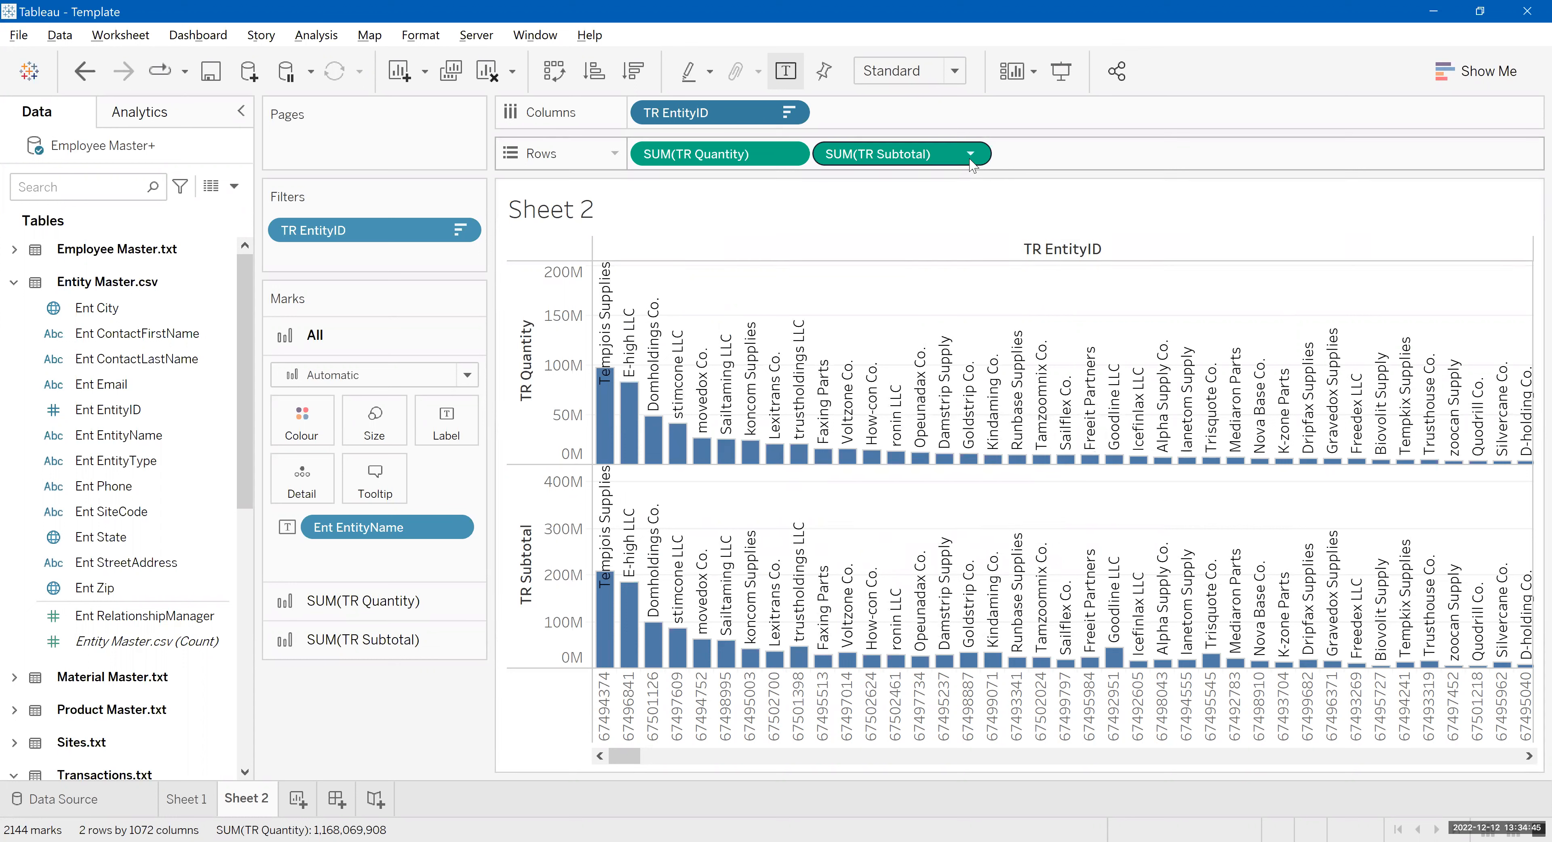
# Filter the summed TR Quantity to values of at least about 8.98 million
pyautogui.click(790, 158)
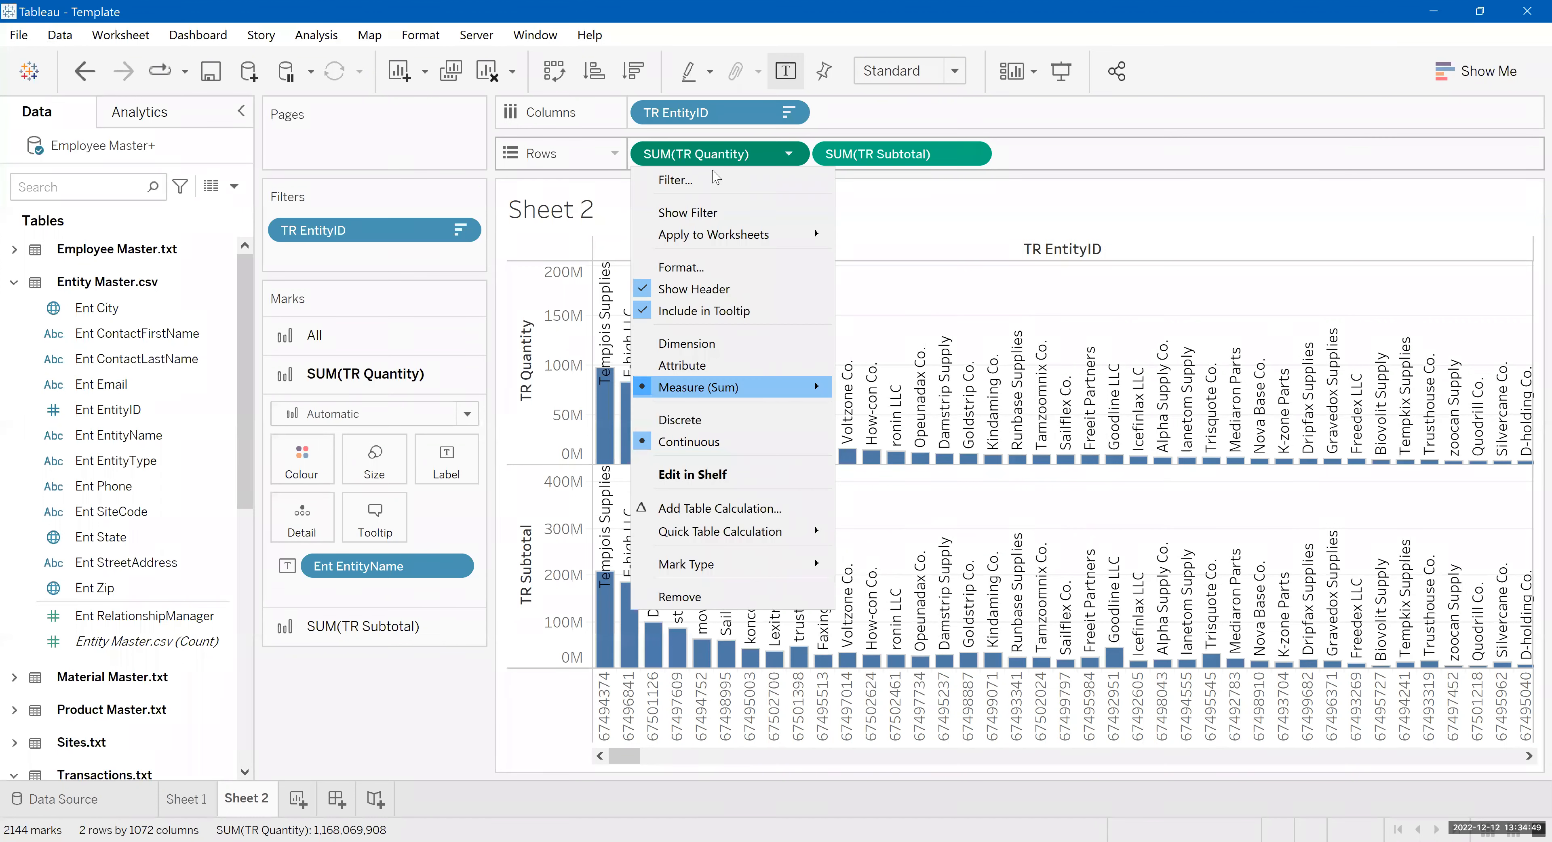
pyautogui.click(712, 188)
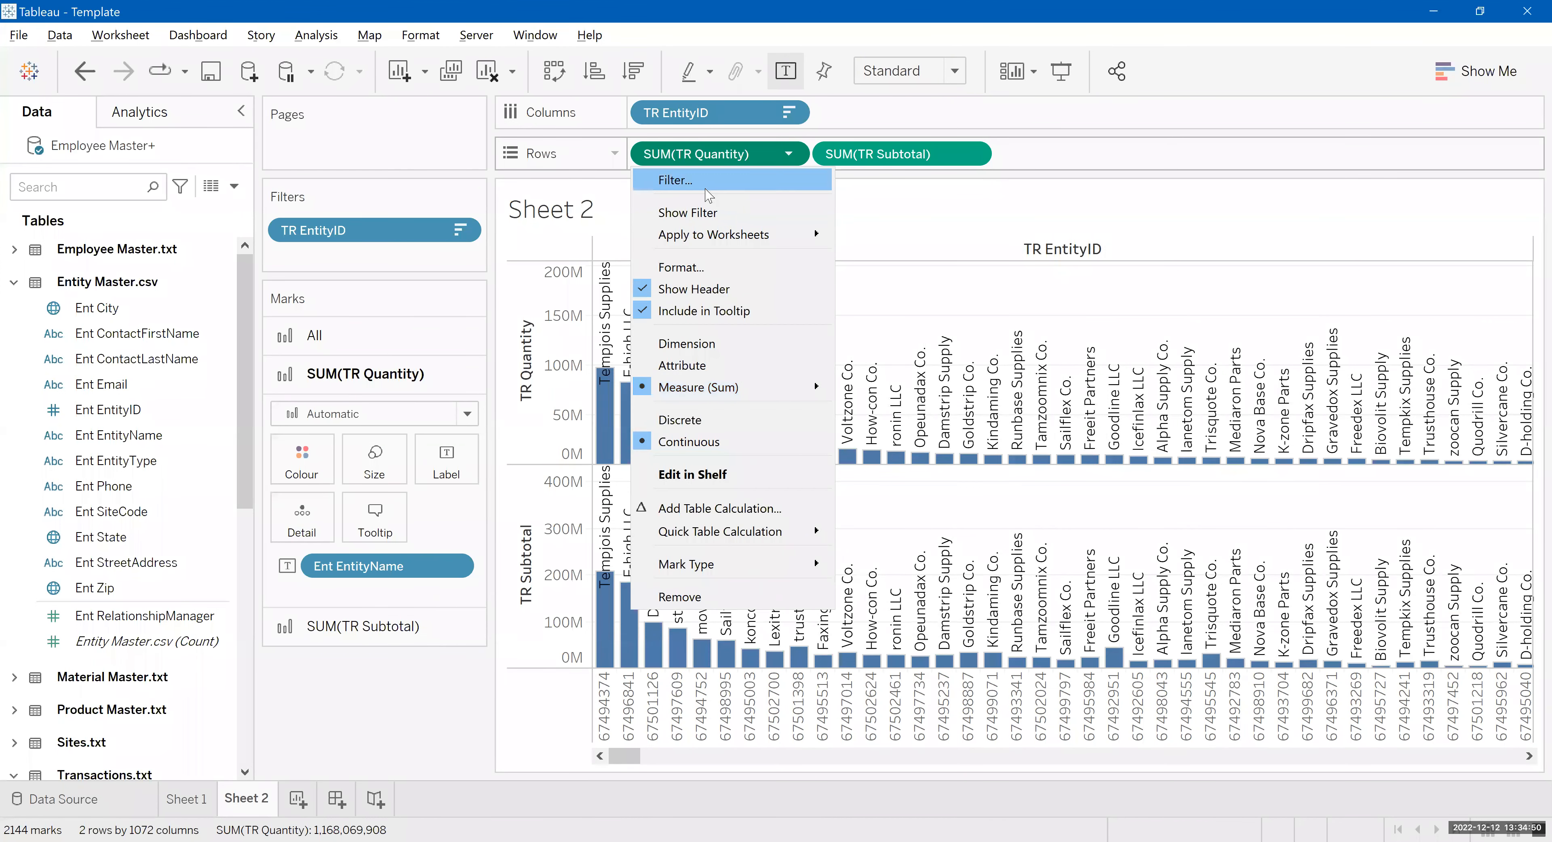
pyautogui.click(689, 310)
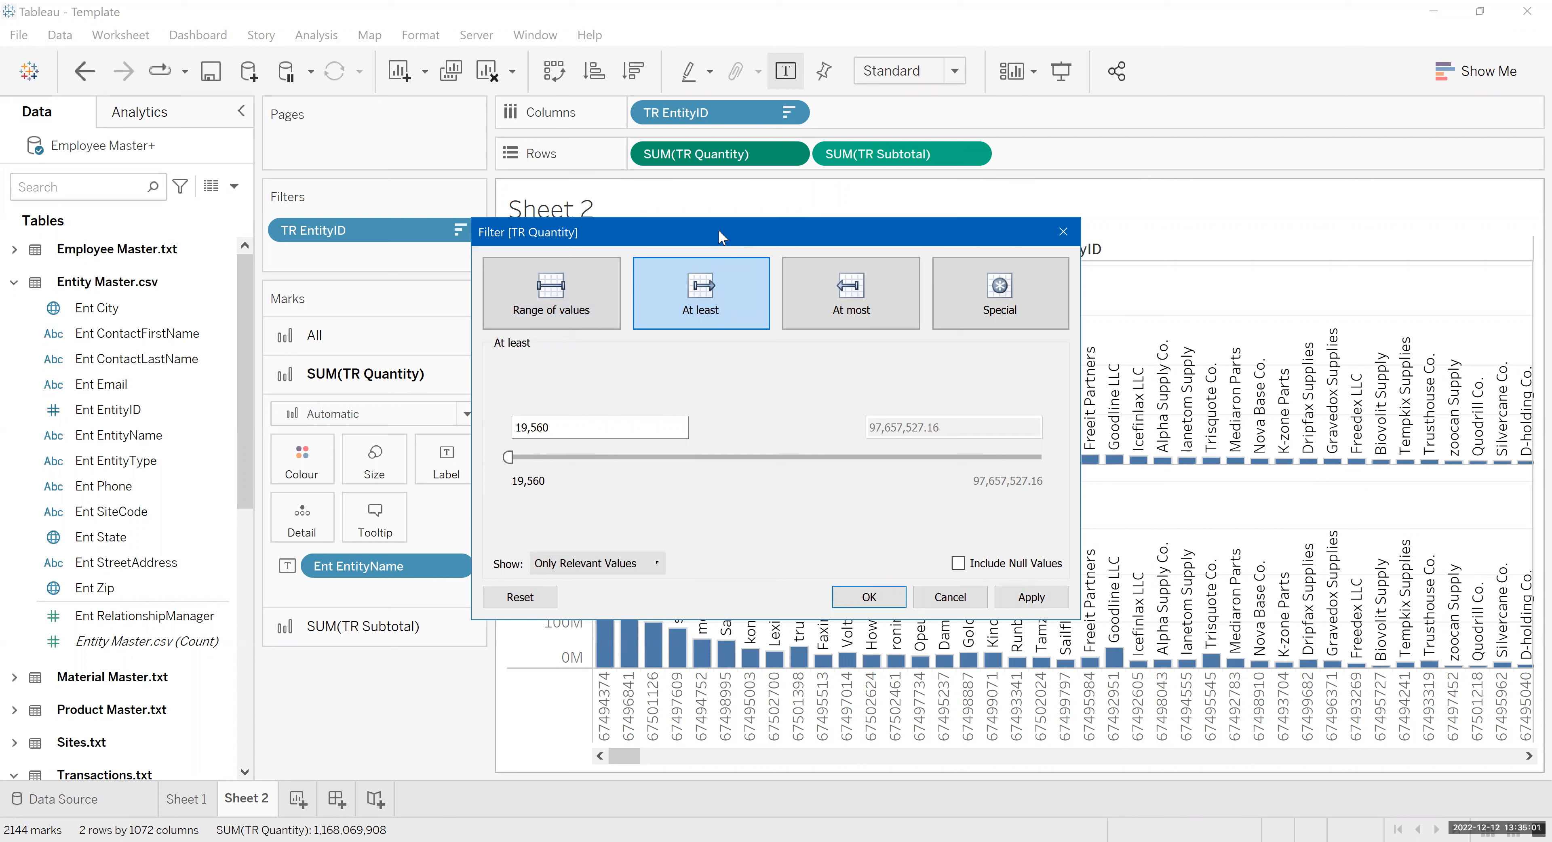
pyautogui.moveTo(722, 235); pyautogui.dragTo(1177, 159)
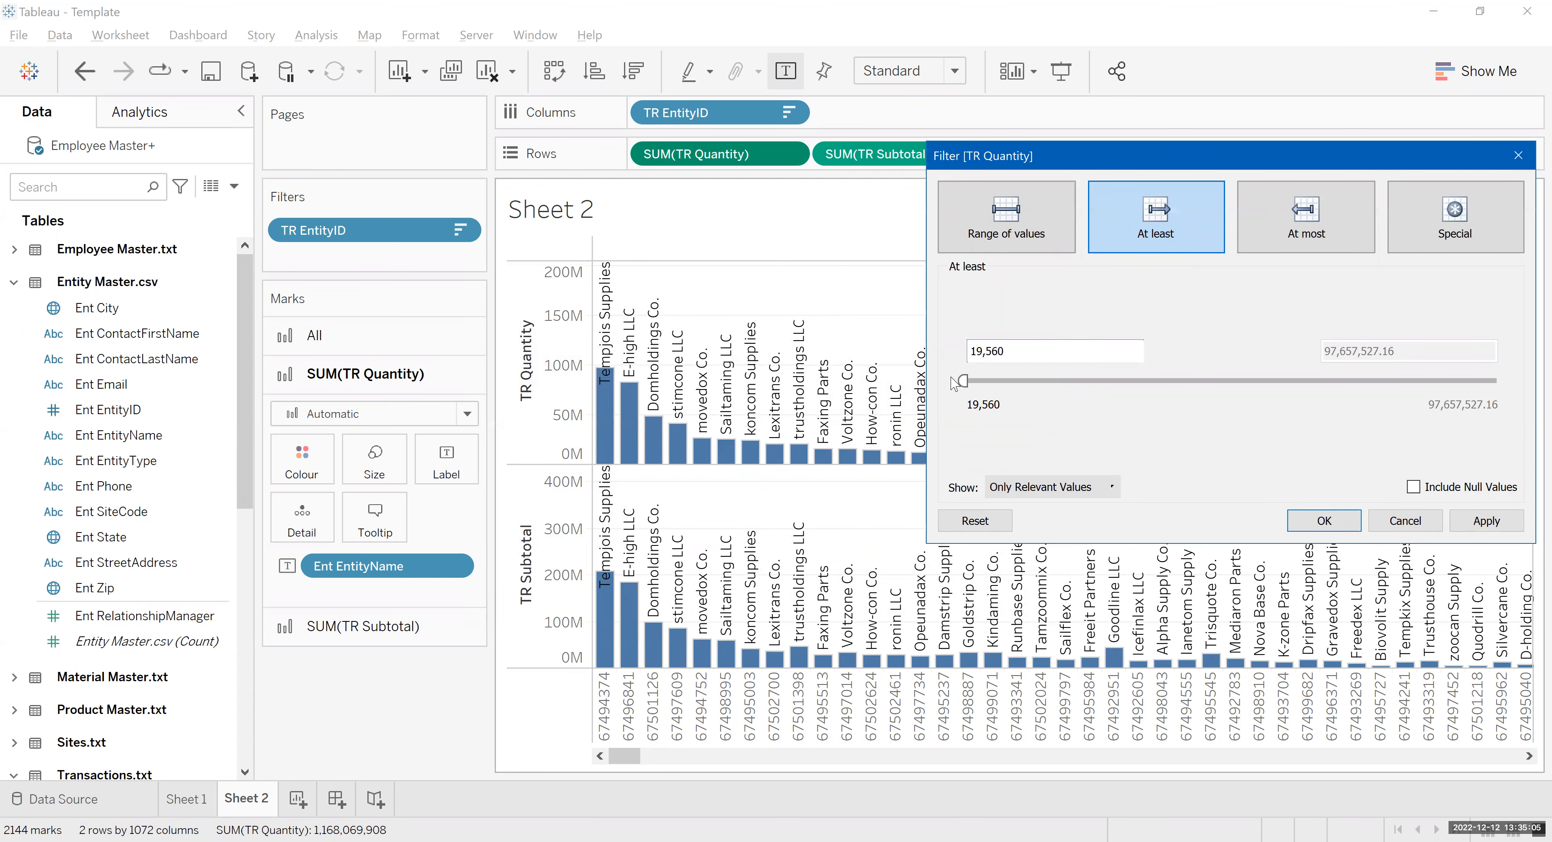
pyautogui.click(968, 380)
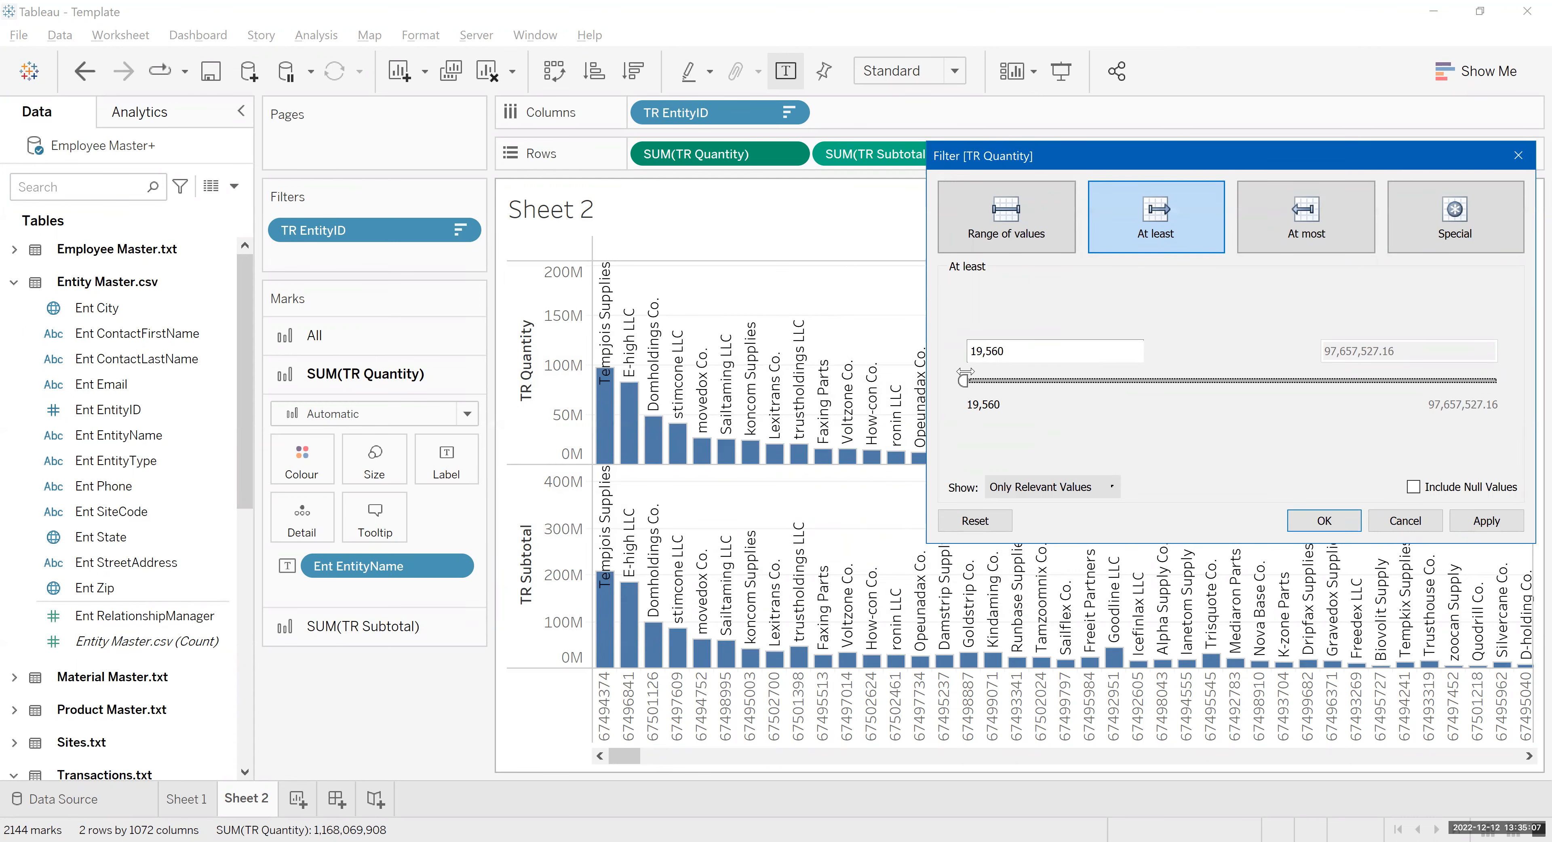
pyautogui.moveTo(960, 381); pyautogui.dragTo(1008, 388)
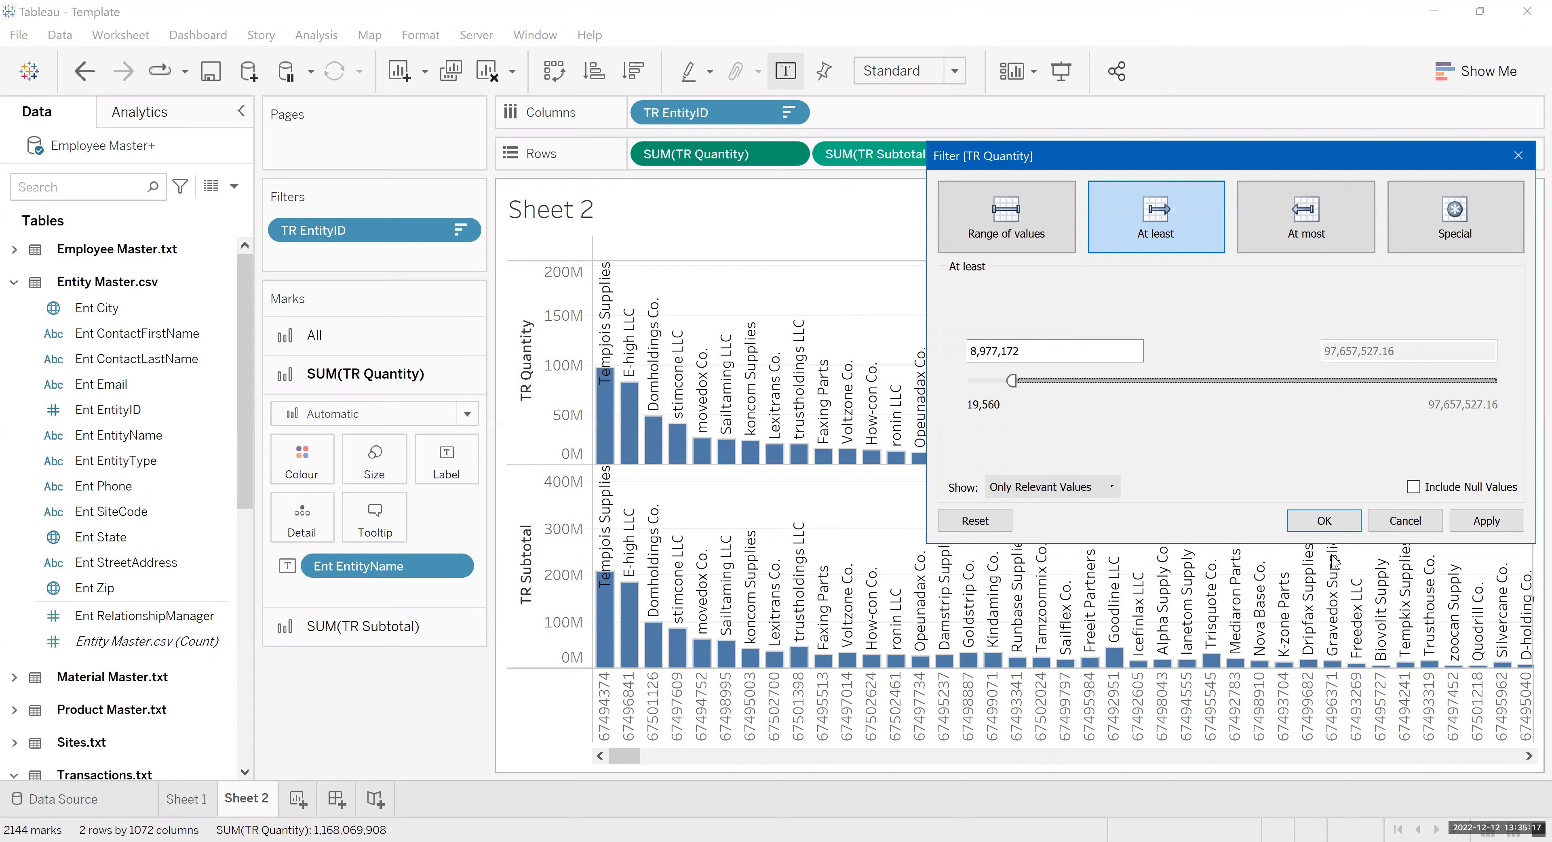
pyautogui.click(1317, 524)
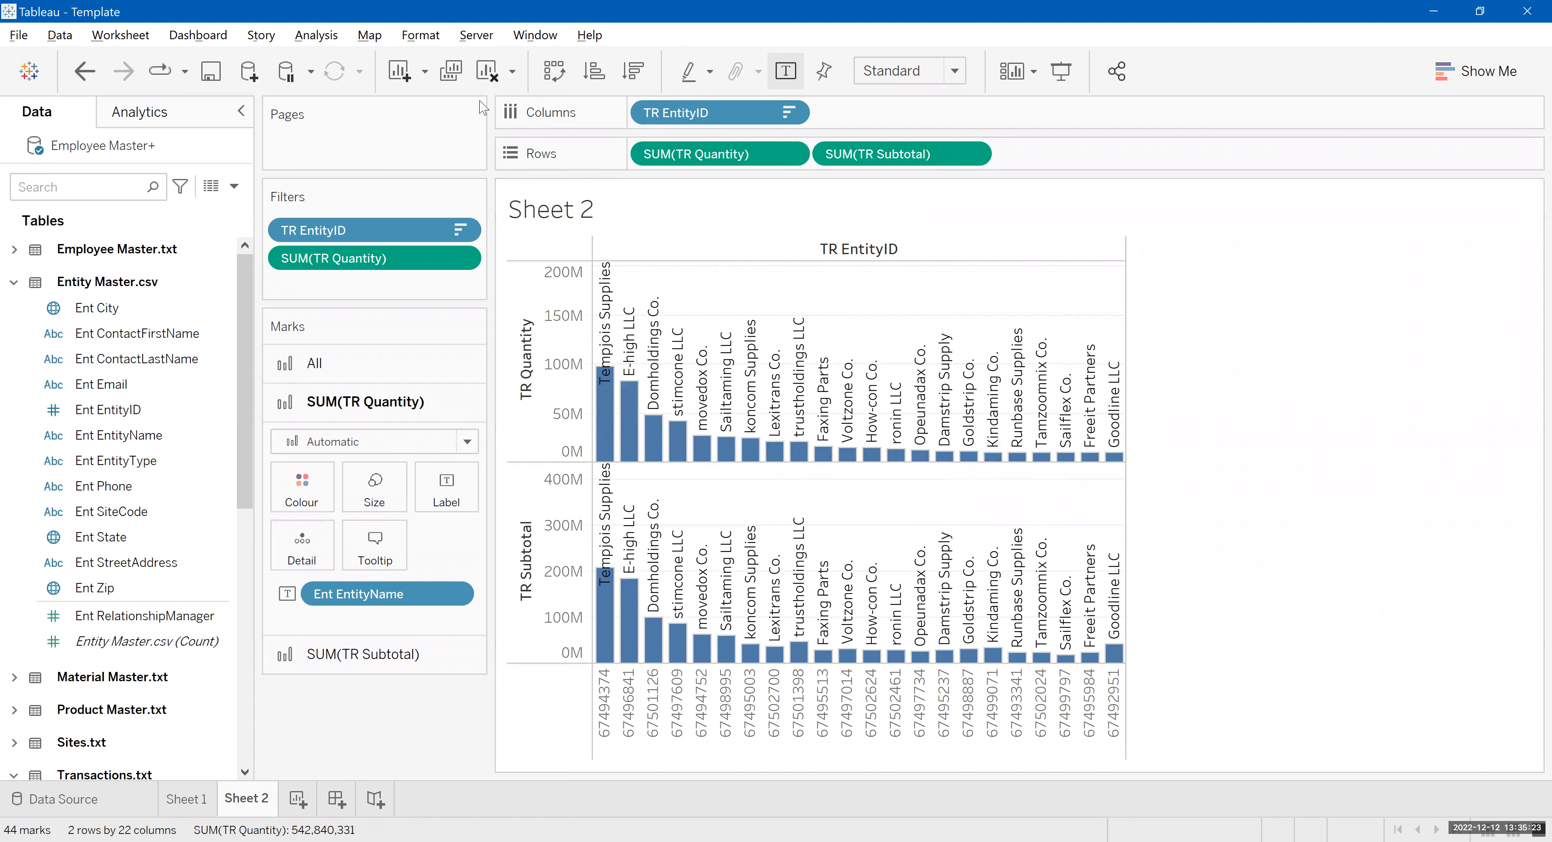
# Raise the minimum of the SUM(TR Quantity) filter to about 20.8 million
pyautogui.click(460, 259)
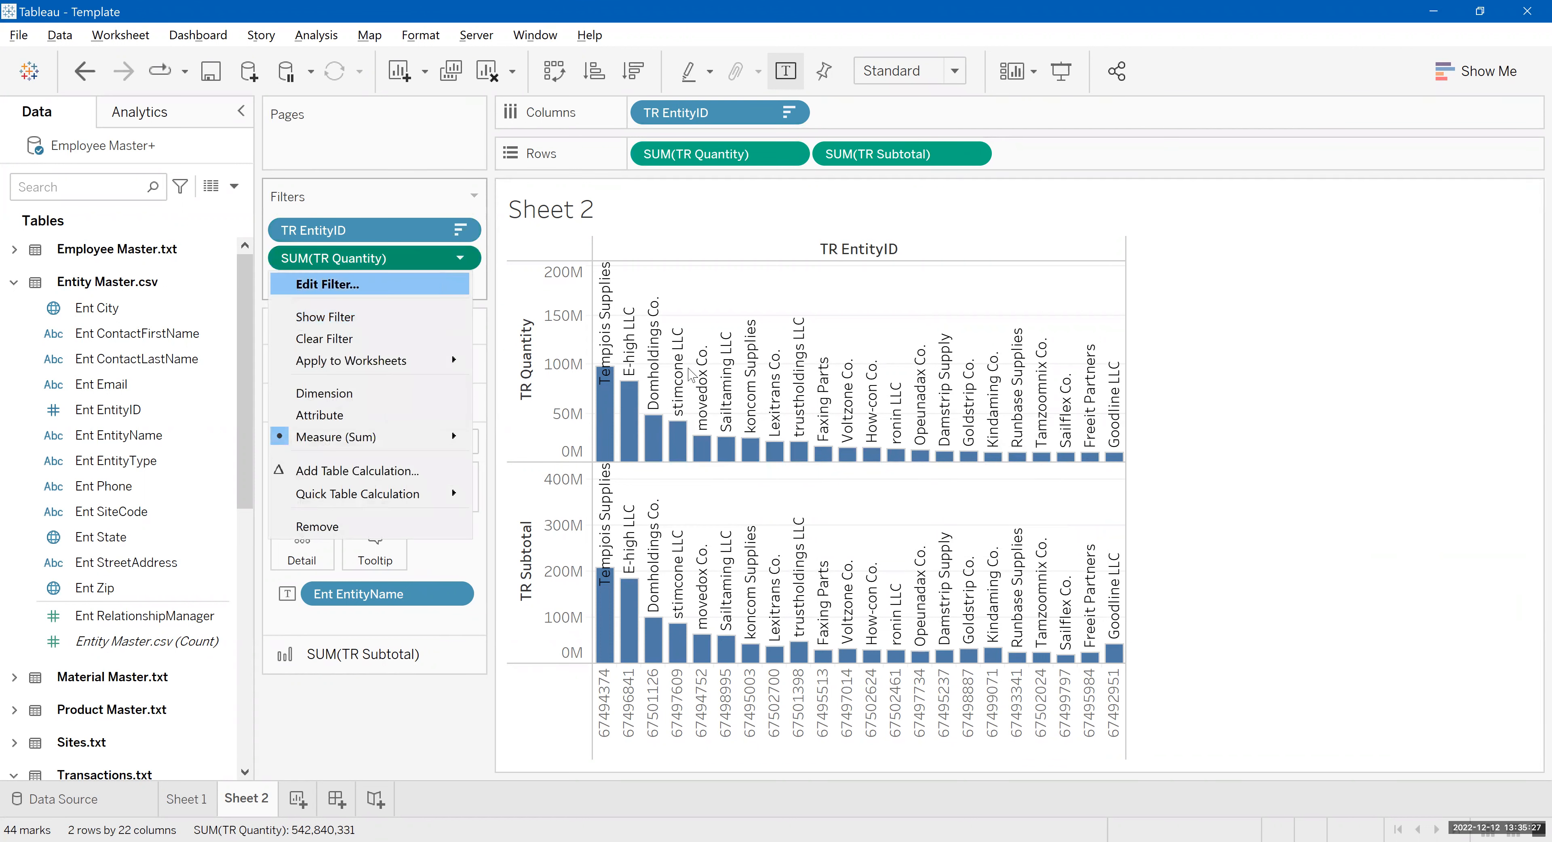
pyautogui.press('Return')
pyautogui.moveTo(554, 456); pyautogui.dragTo(620, 456)
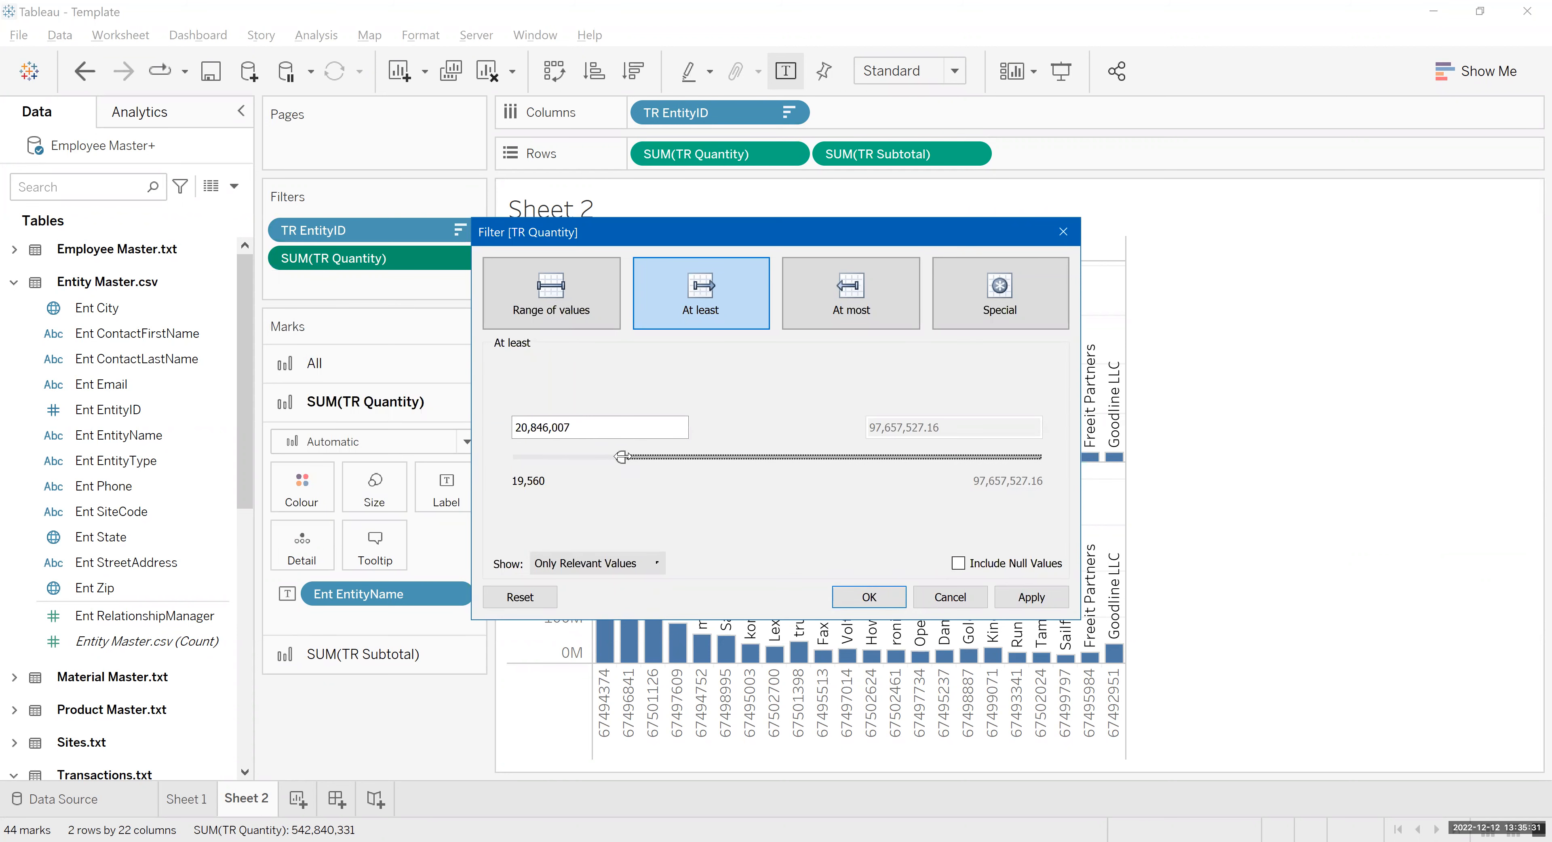
pyautogui.click(869, 597)
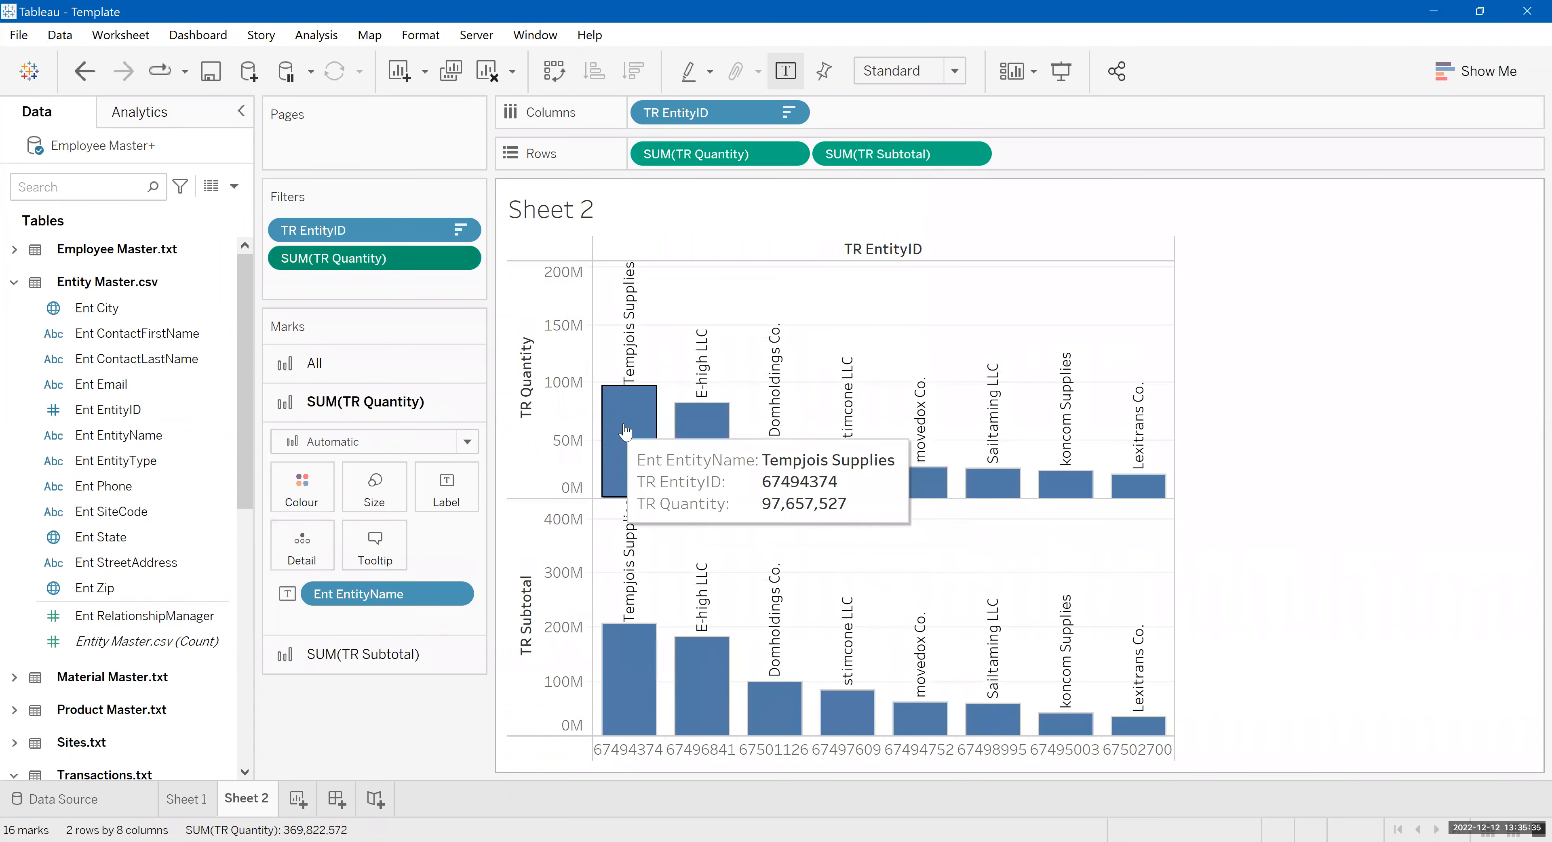